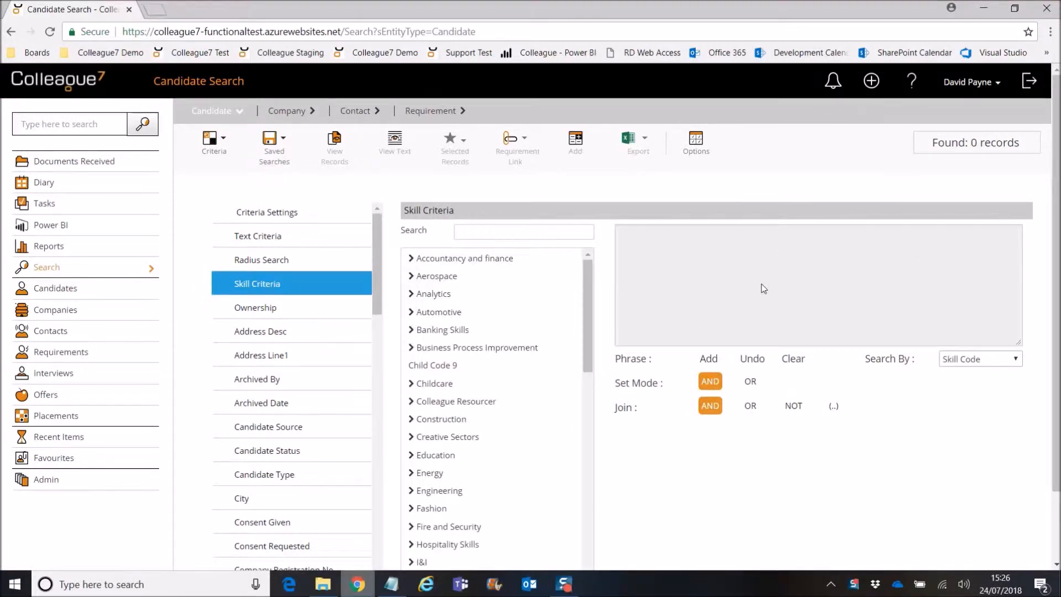
Step: Restrict the candidate search to candidates whose Candidate Status is Do Not Use
left_click(295, 455)
left_click(406, 244)
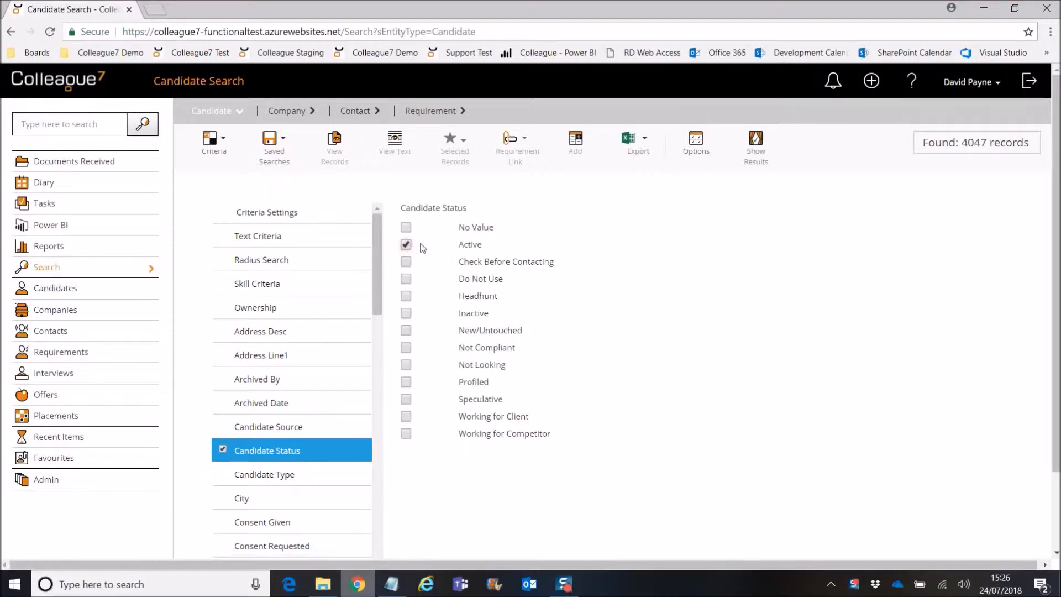
left_click(406, 245)
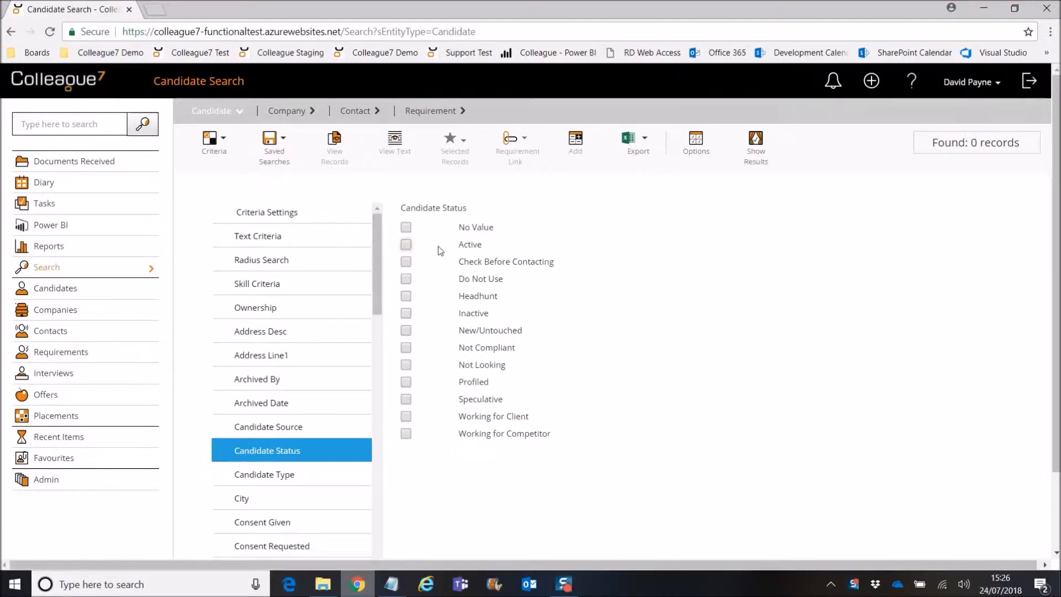
left_click(407, 279)
mouse_move(376, 270)
left_mouse_down()
mouse_move(373, 430)
mouse_move(376, 271)
left_mouse_up()
Step: Add a NOT condition to the skill criteria for the Account Manager skill under Accountancy and finance
left_click(273, 285)
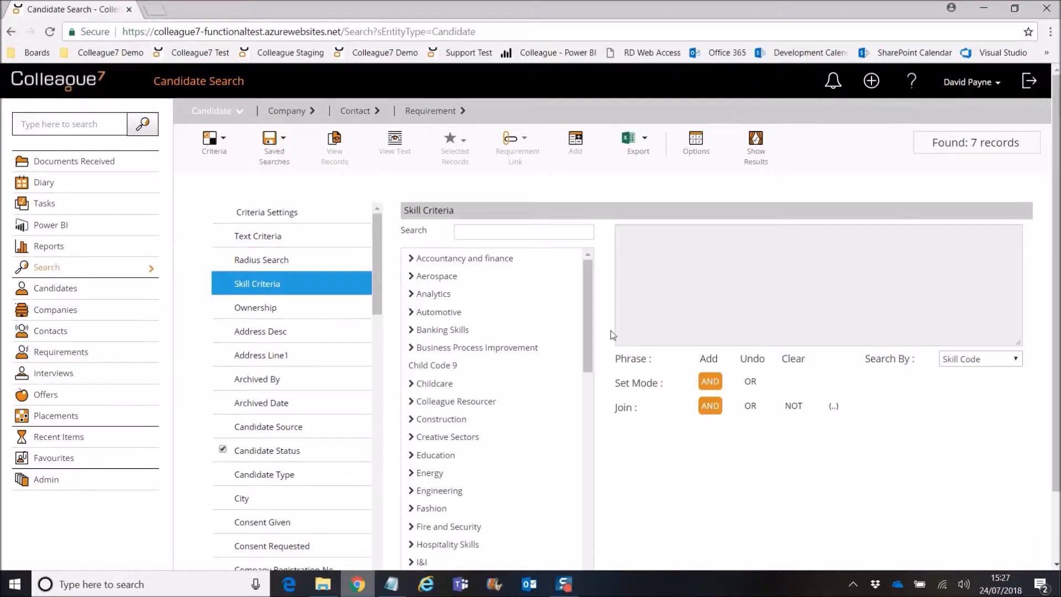
left_click(464, 259)
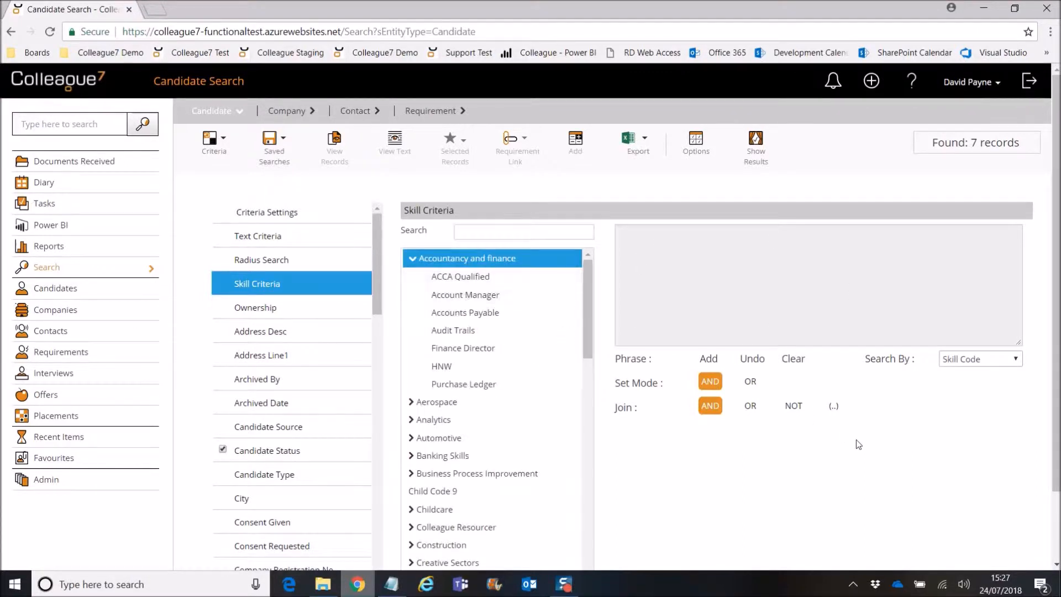
left_click(794, 407)
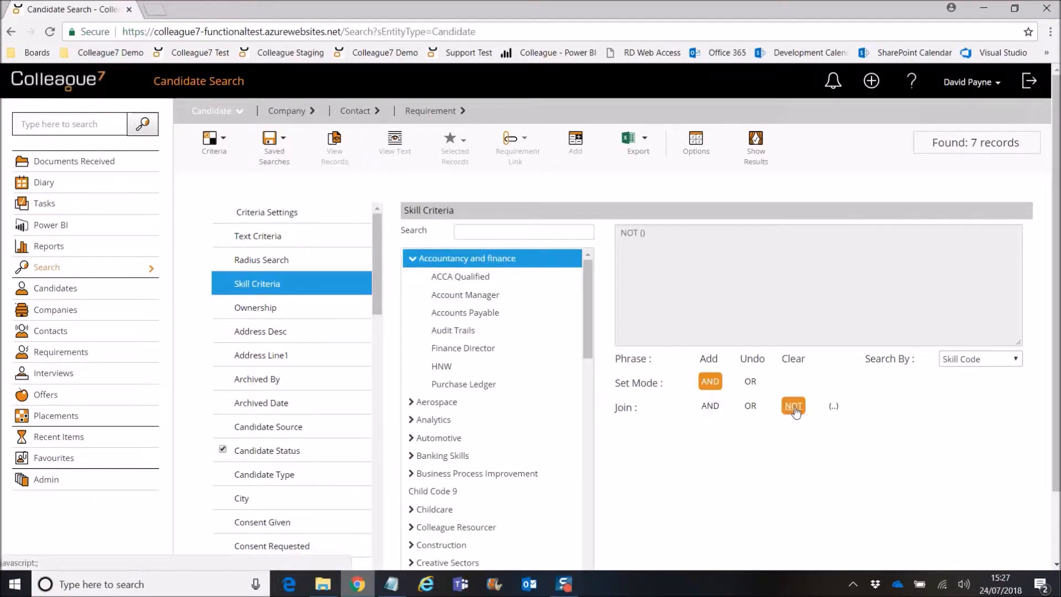
left_click(466, 295)
left_click(709, 358)
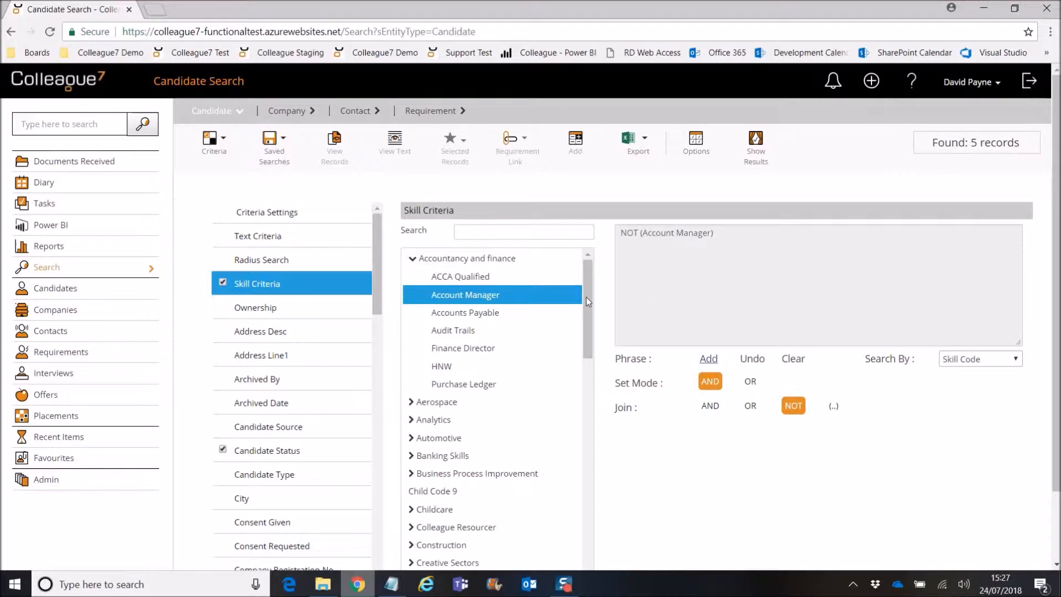
Step: Add a second NOT condition to the skill phrase for the ACCA Qualified skill
left_click(793, 406)
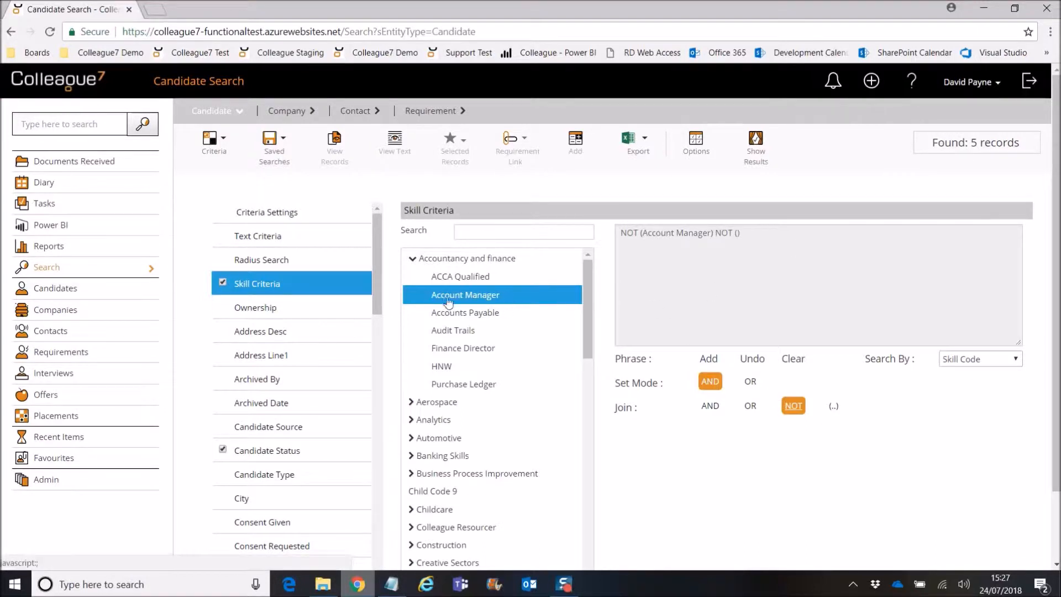
left_click(473, 276)
left_click(709, 360)
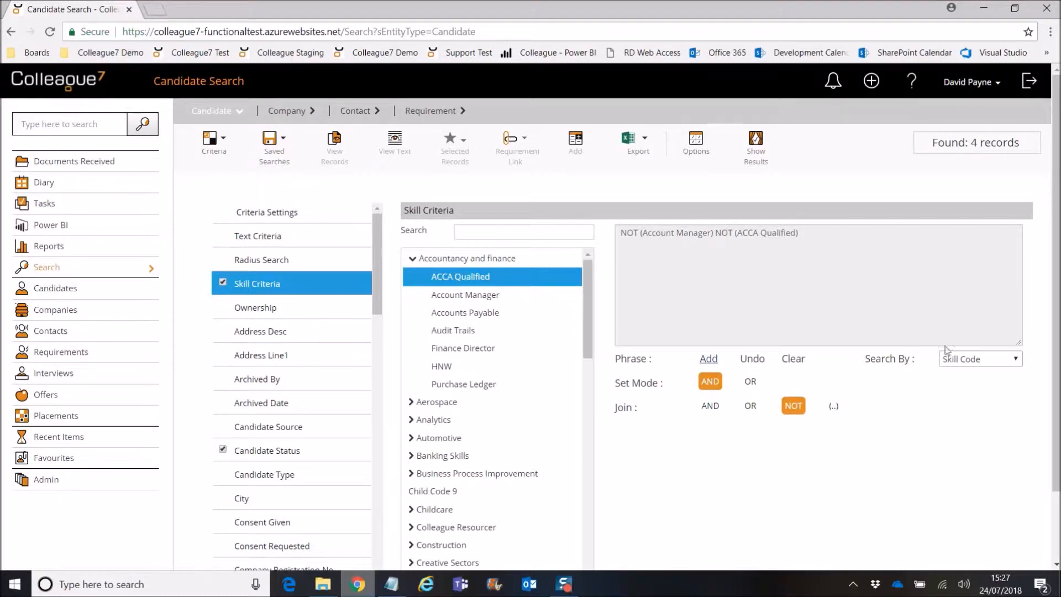
Step: Try to switch the skill criteria to search by Skill Description
left_click(986, 360)
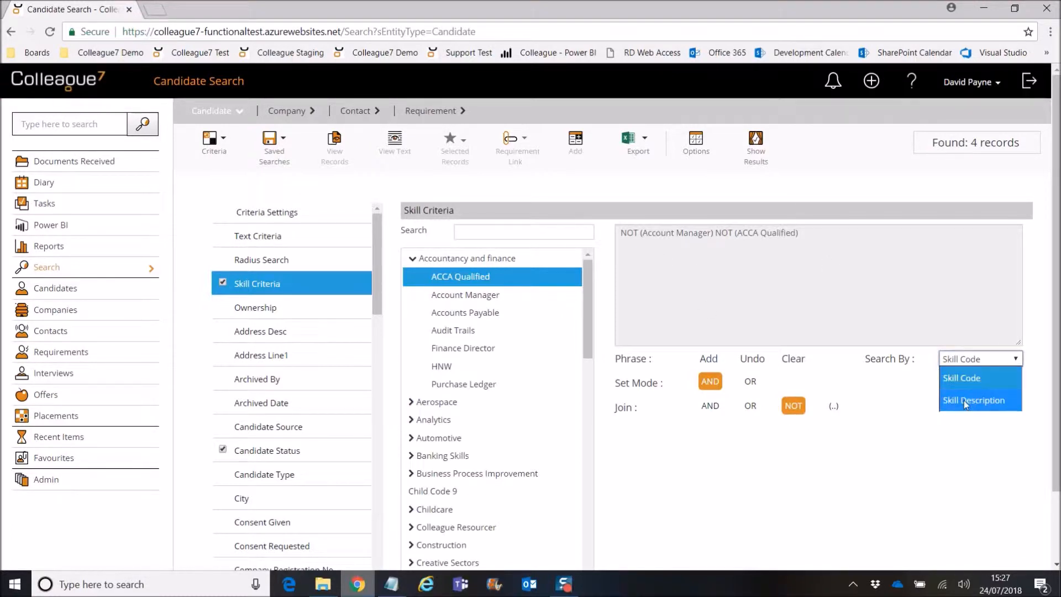
left_click(986, 401)
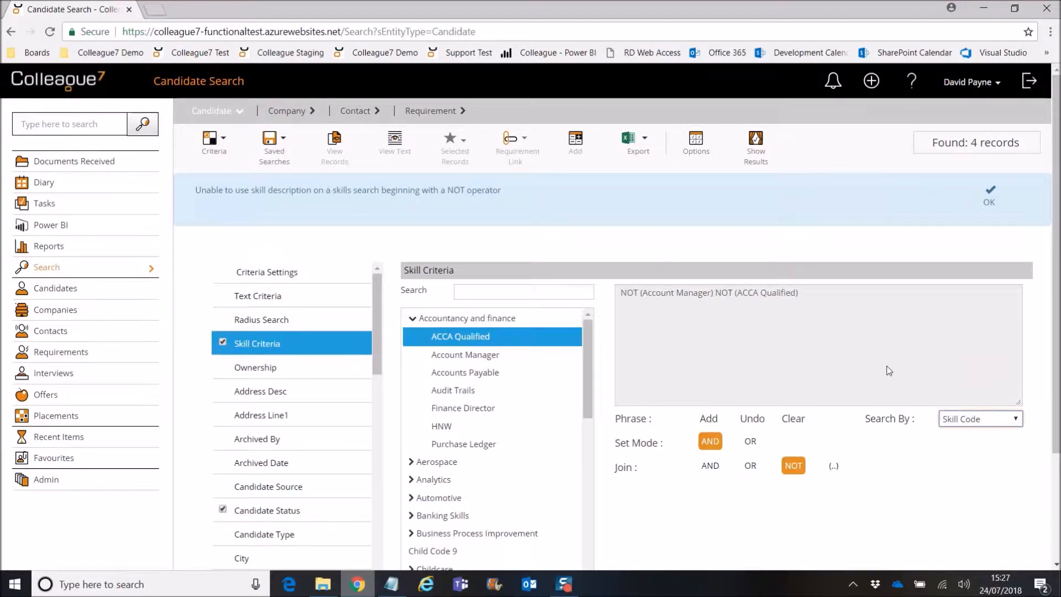
left_click(989, 199)
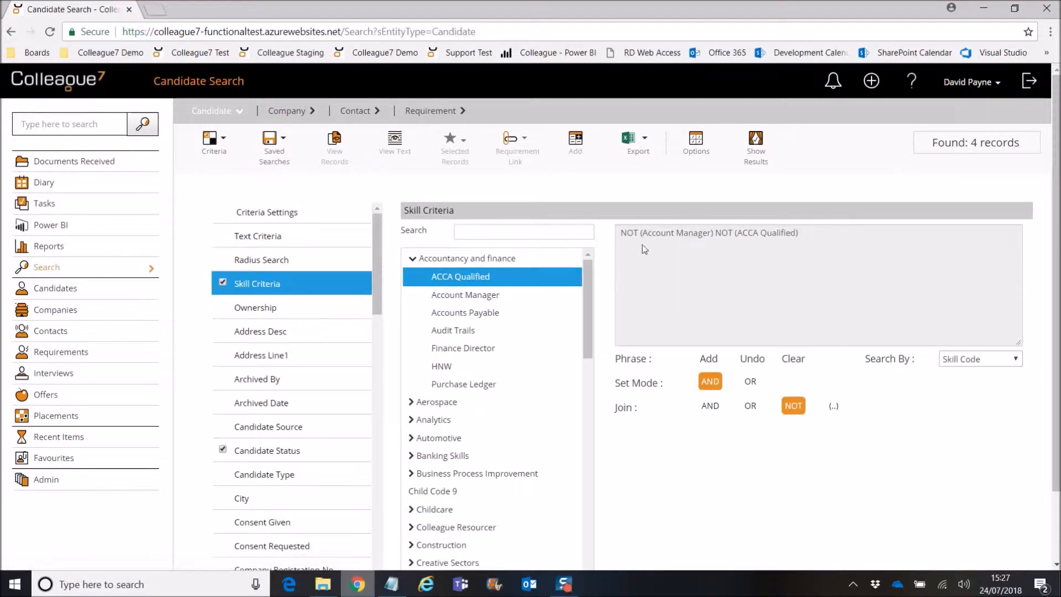
left_click_drag(585, 321, 502, 281)
scroll(554, 342, "down", 3)
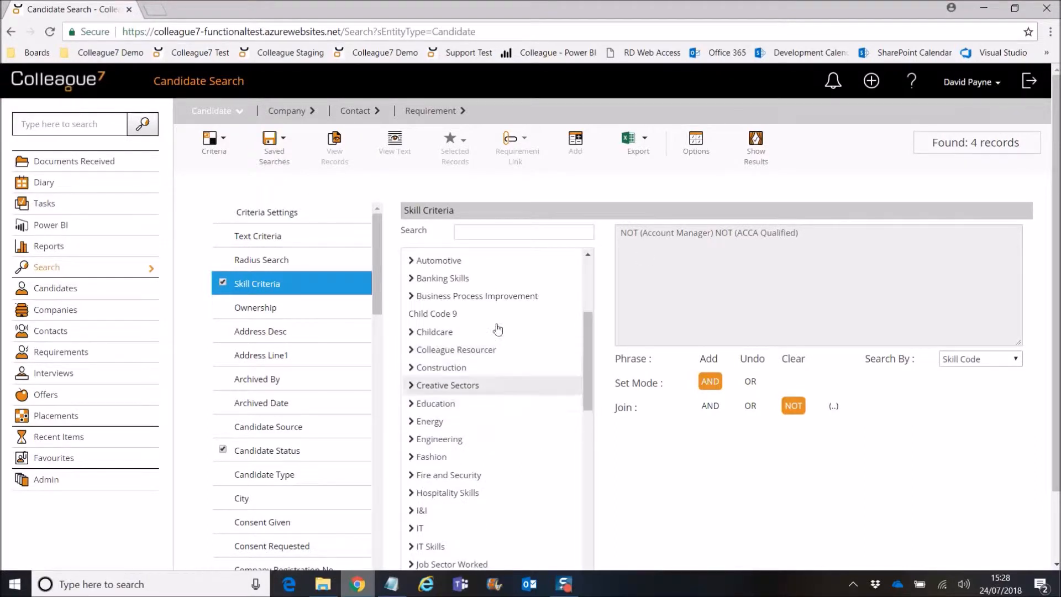
left_click_drag(590, 364, 589, 313)
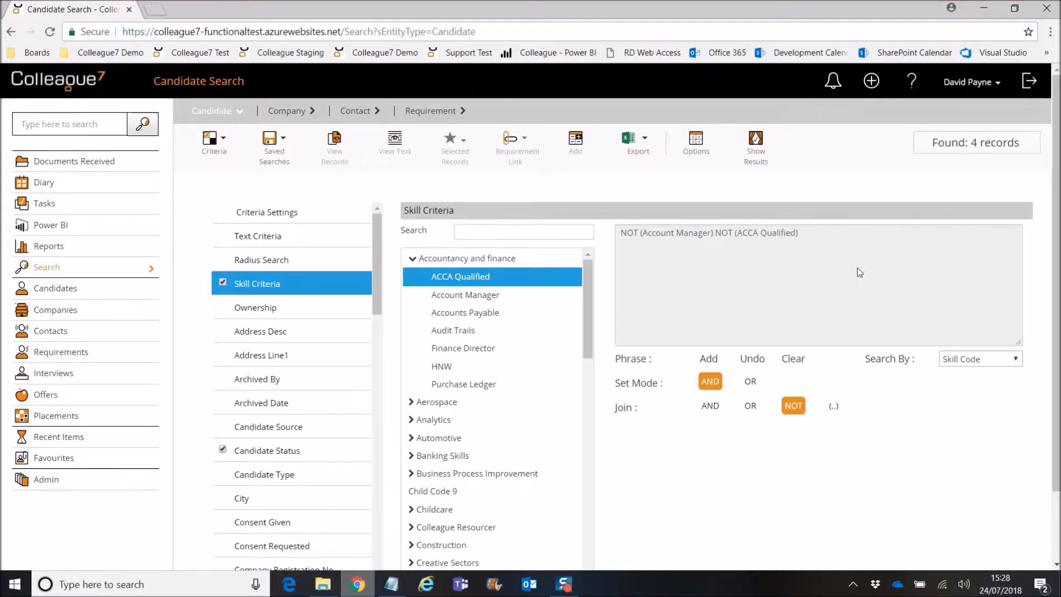
Step: Try to add parentheses to the skill phrase that begins with NOT
left_click(834, 408)
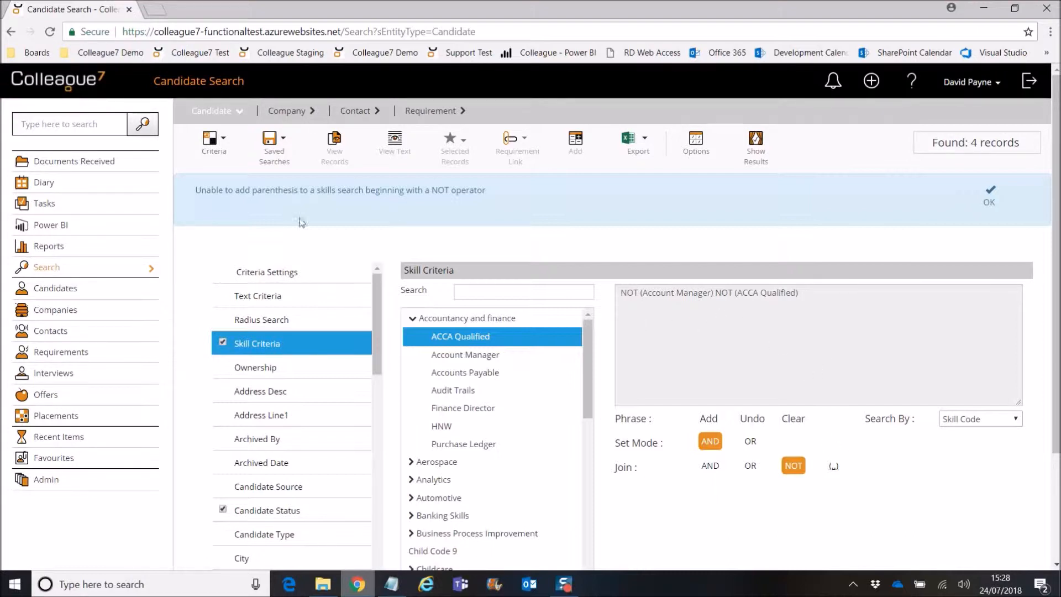
left_click(991, 204)
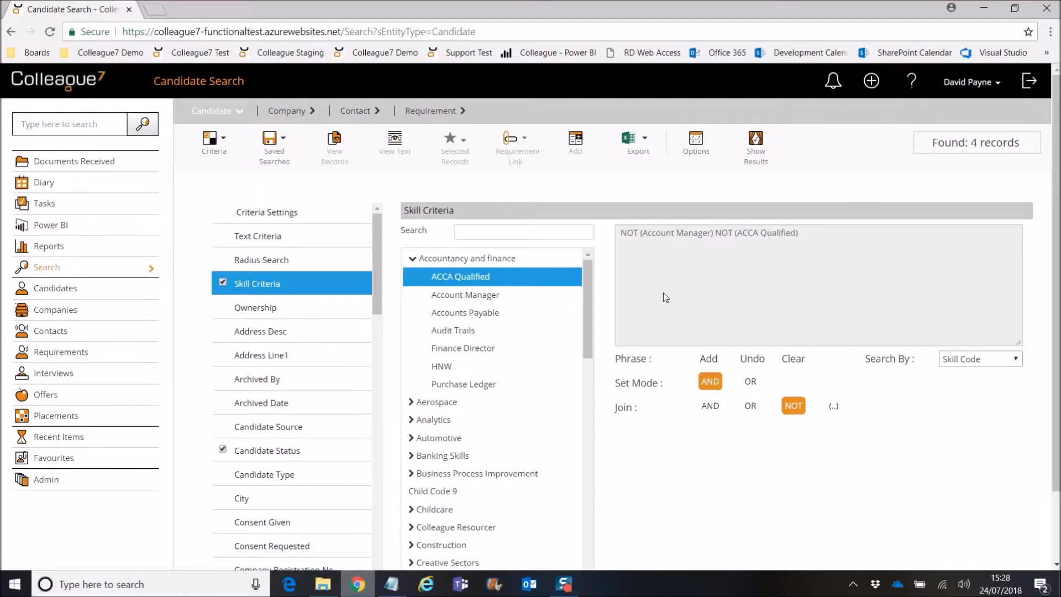
left_click(833, 406)
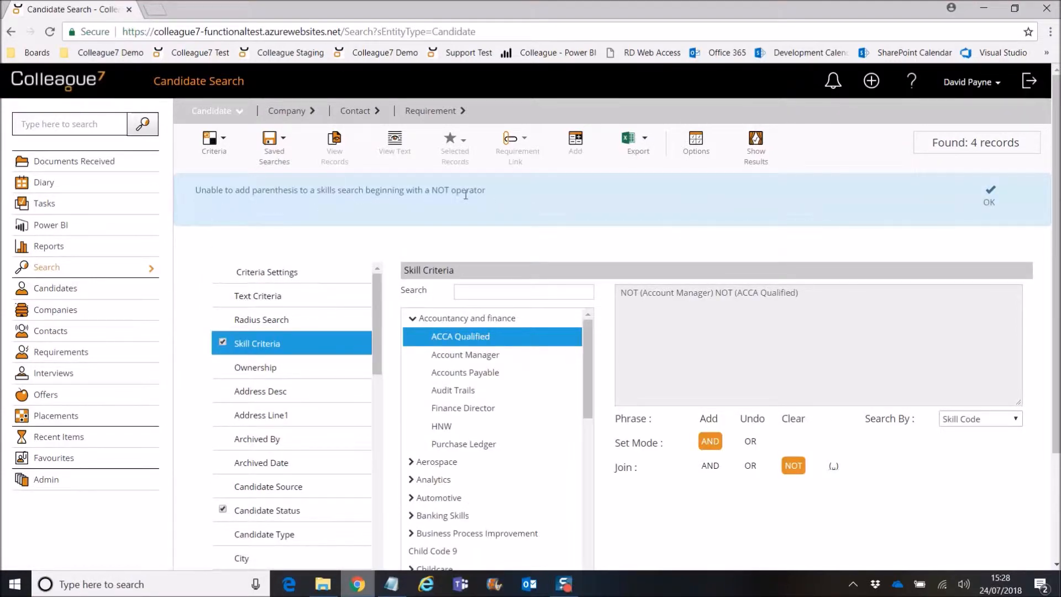
left_click(984, 201)
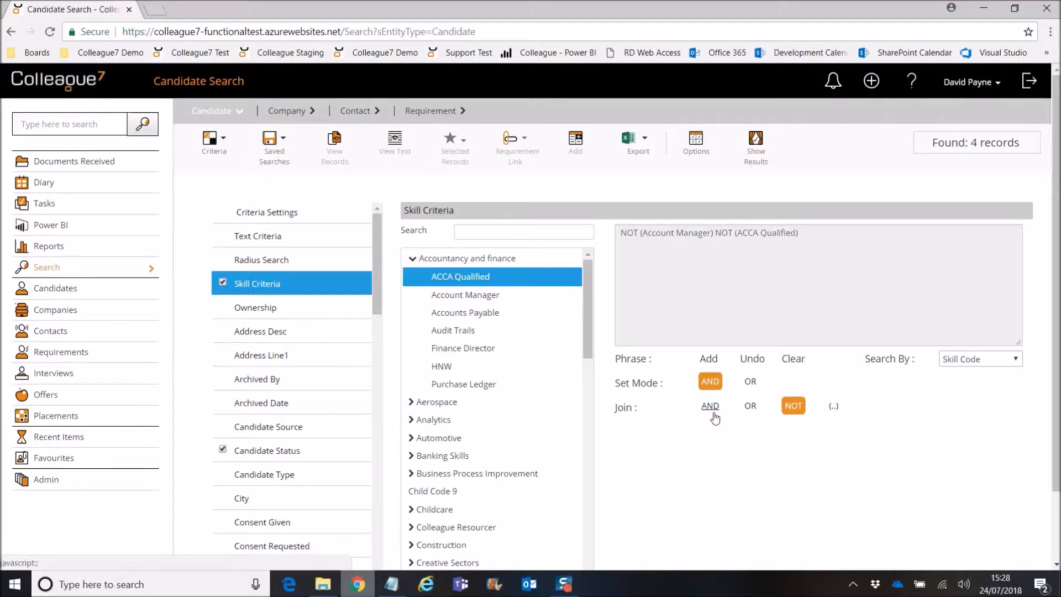
left_click_drag(376, 289, 377, 263)
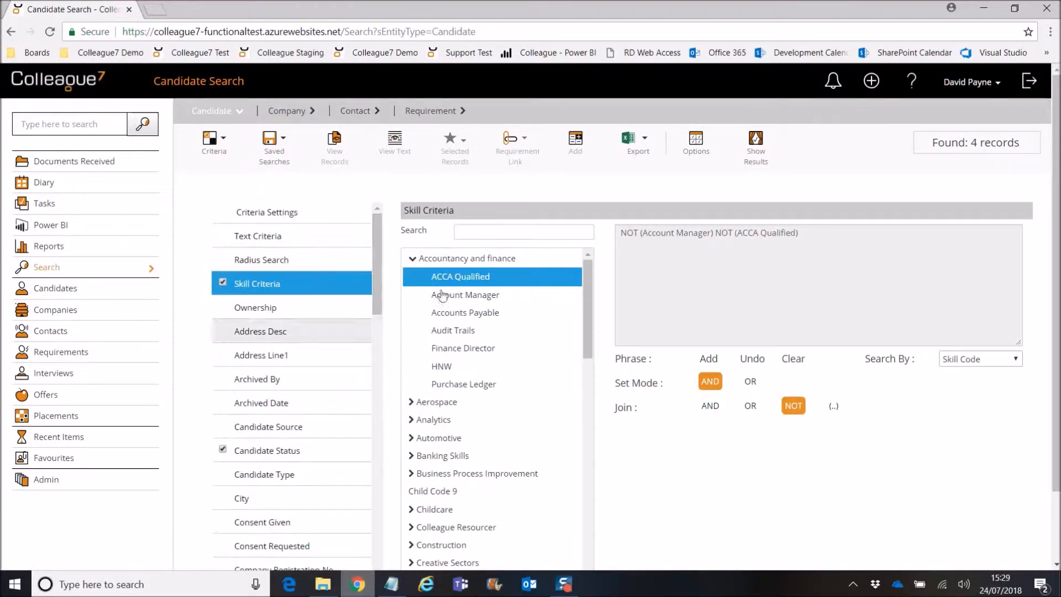
left_click(440, 266)
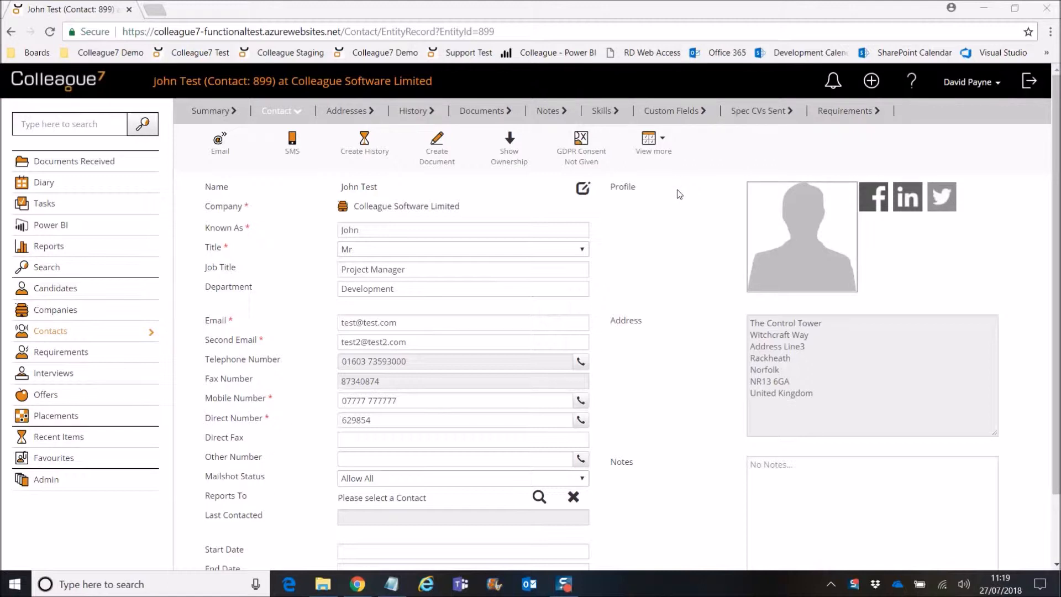
left_click(656, 148)
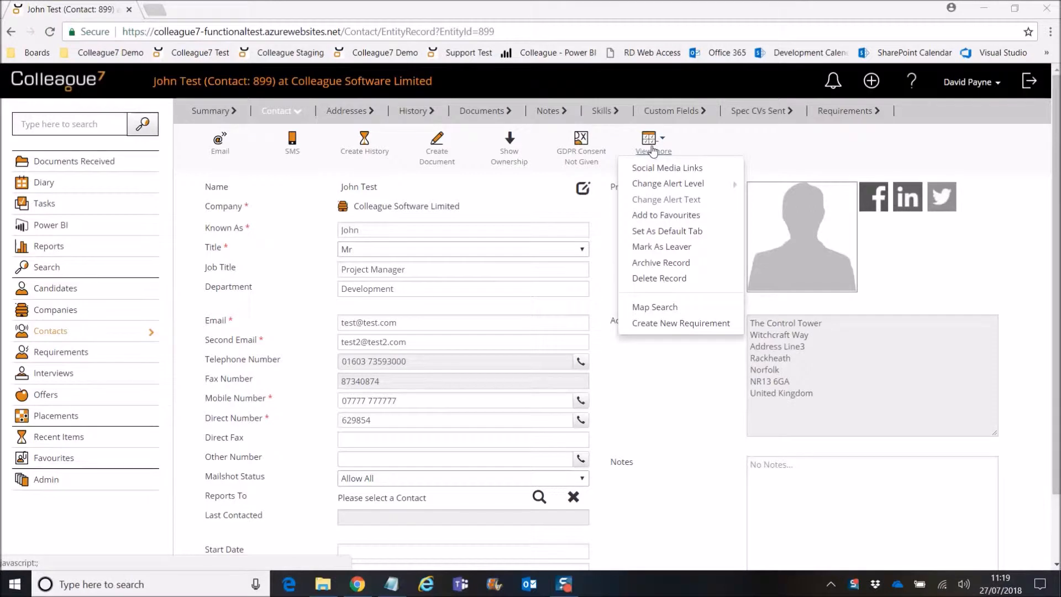
left_click(686, 252)
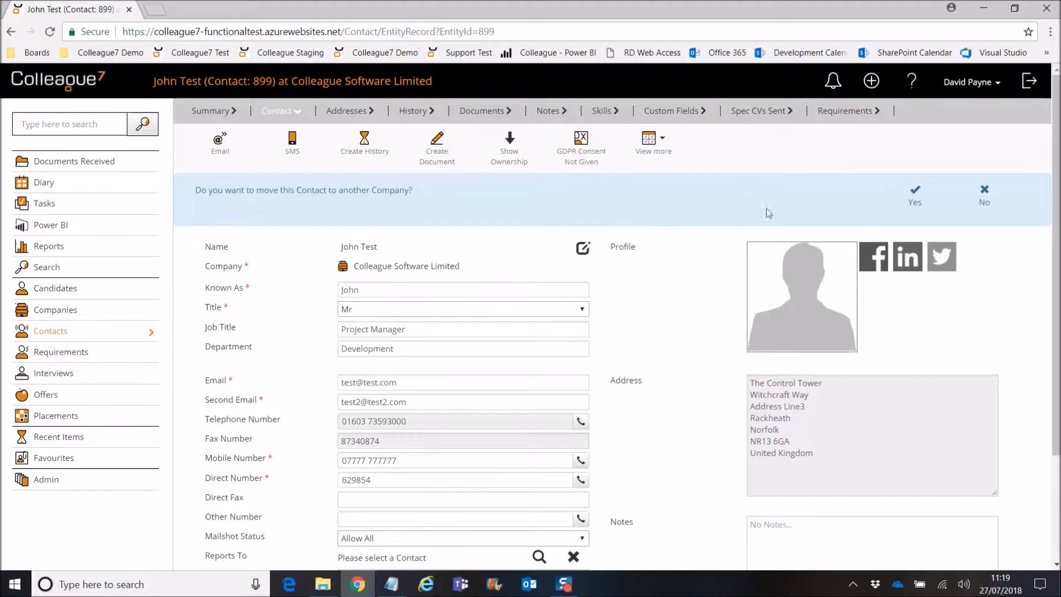
left_click(986, 205)
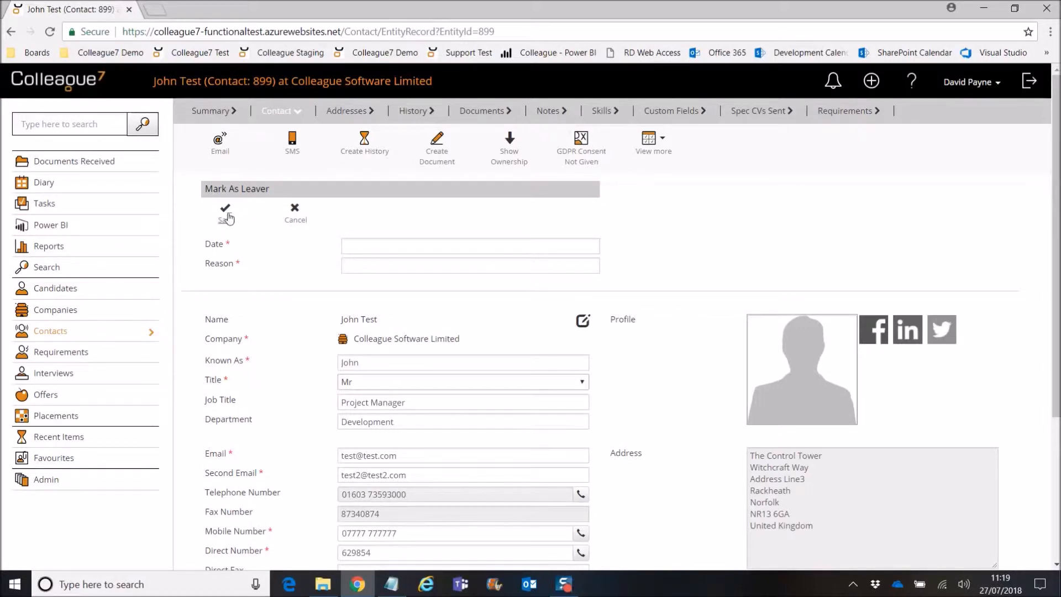
left_click(295, 218)
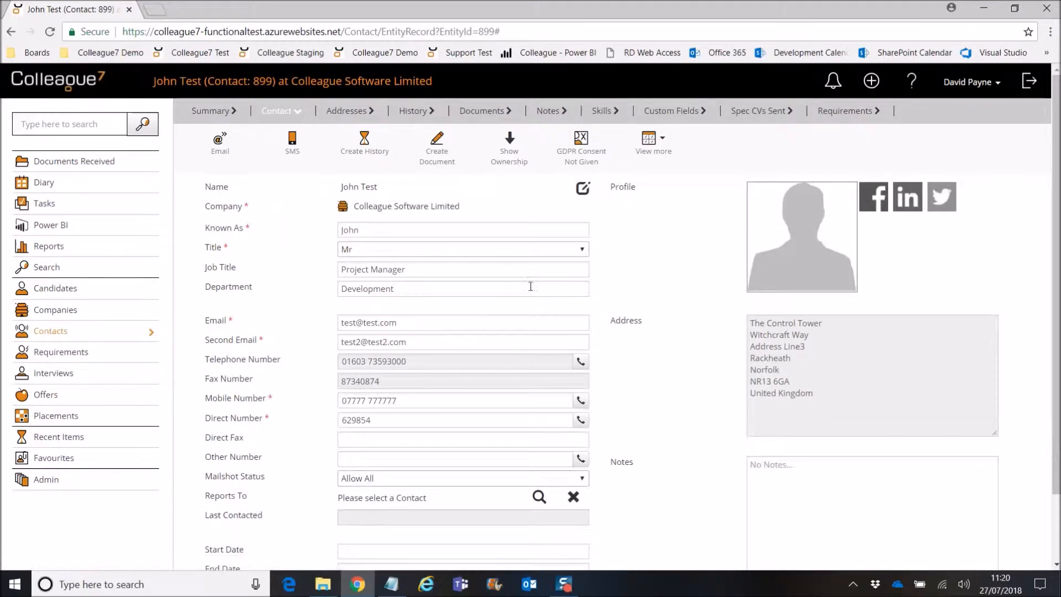
Step: Start marking the contact as a leaver with a move to another company, and choose Javelin Corporation (GB) as the new company
left_click(651, 146)
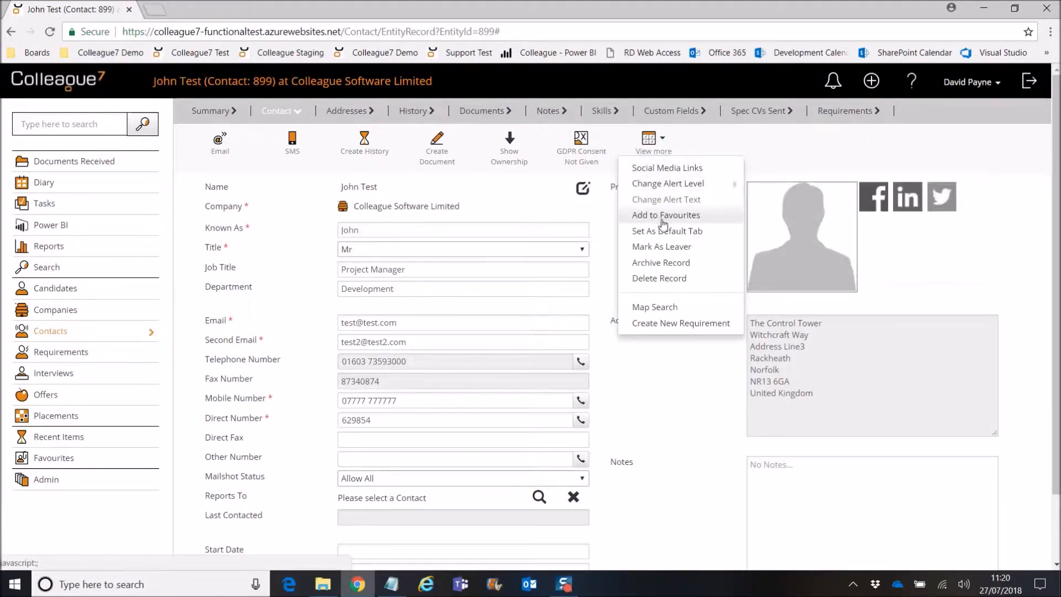
left_click(663, 247)
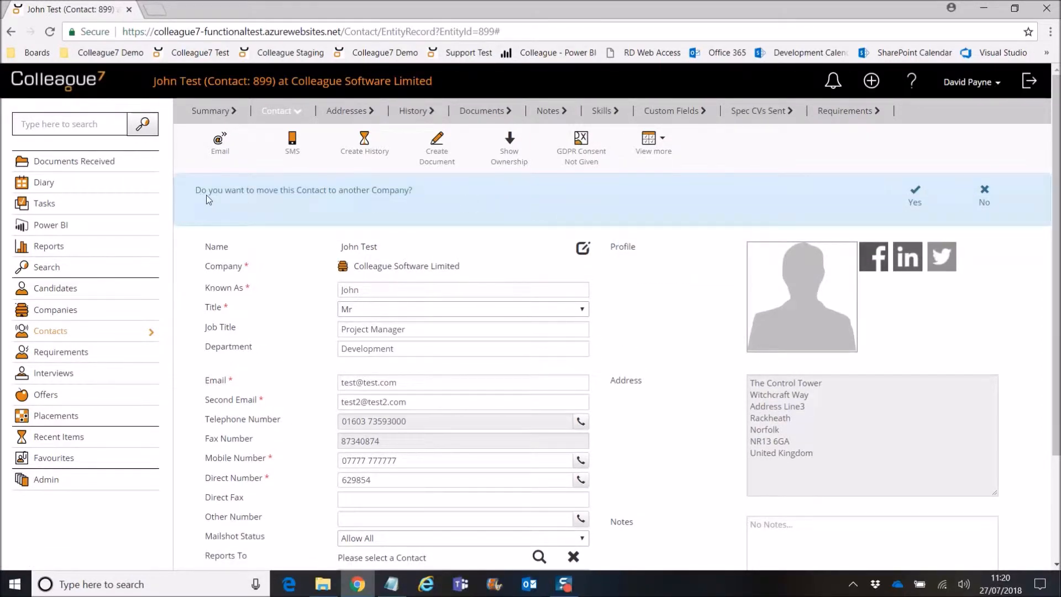
left_click(915, 197)
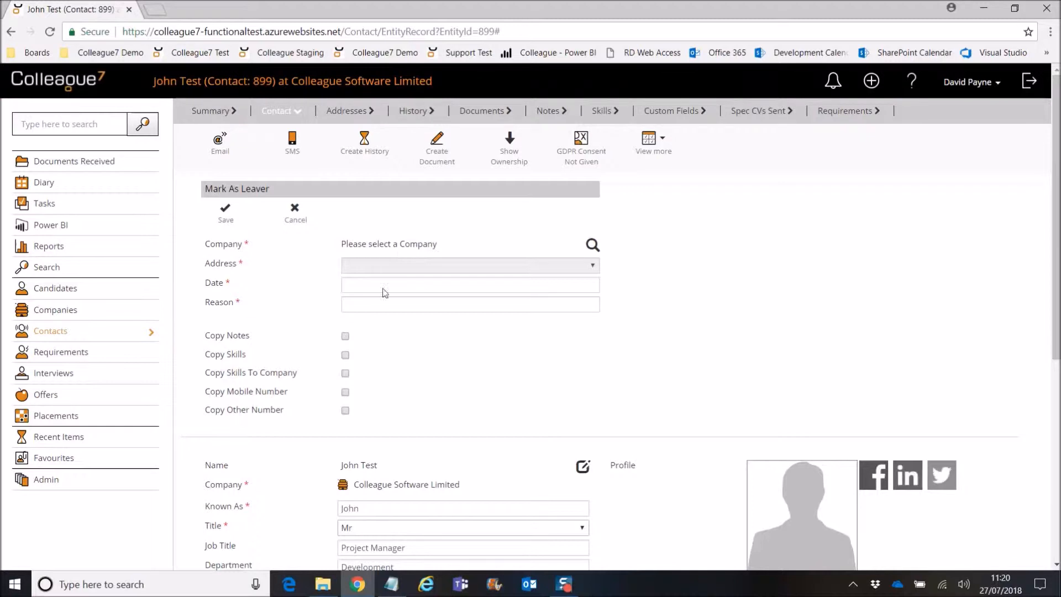
left_click(593, 245)
type("javelin")
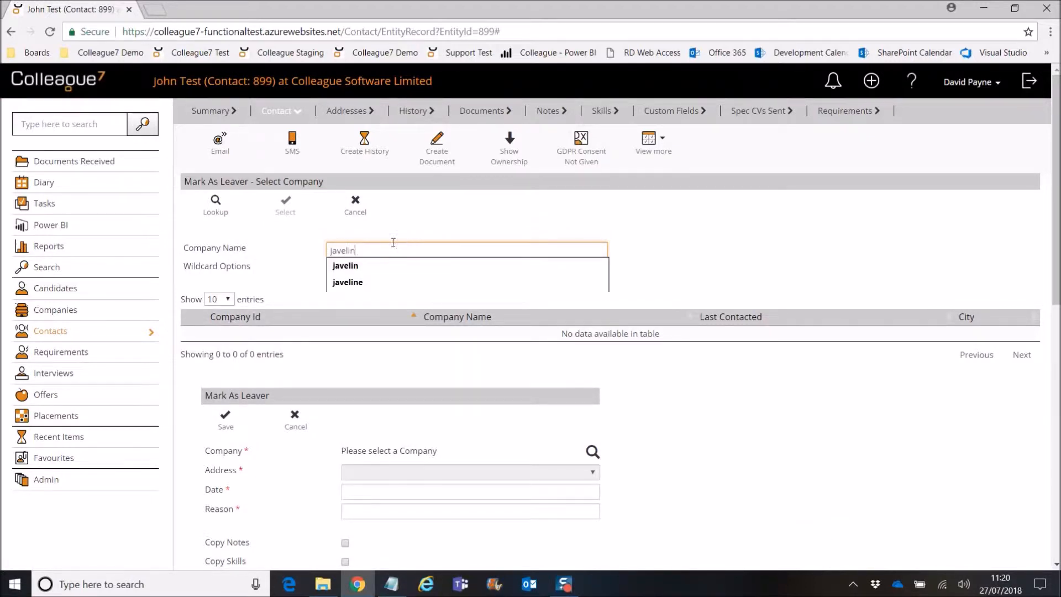
left_click(216, 207)
left_click(373, 334)
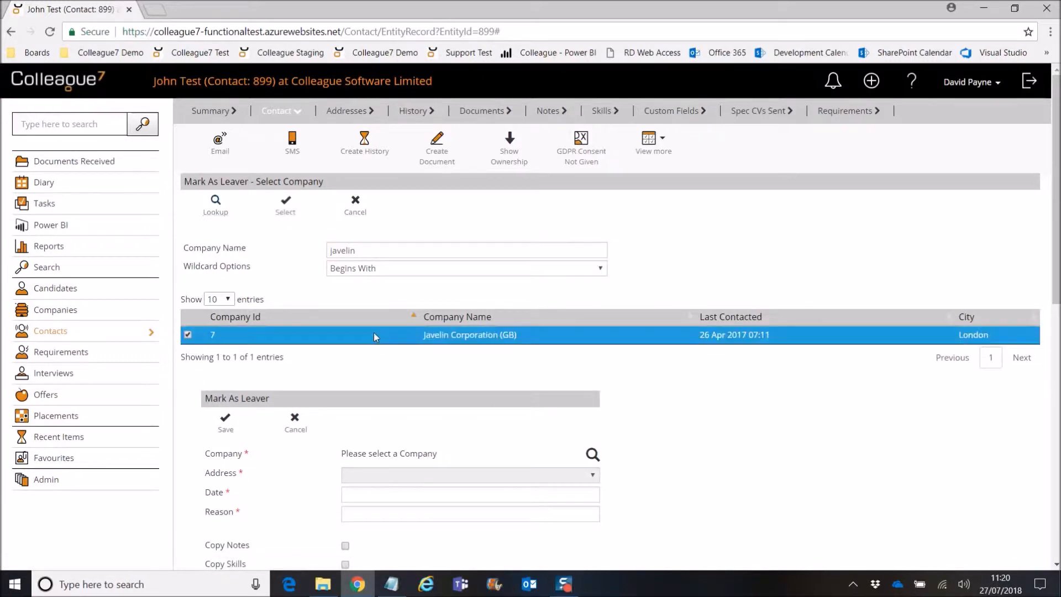
left_click(286, 206)
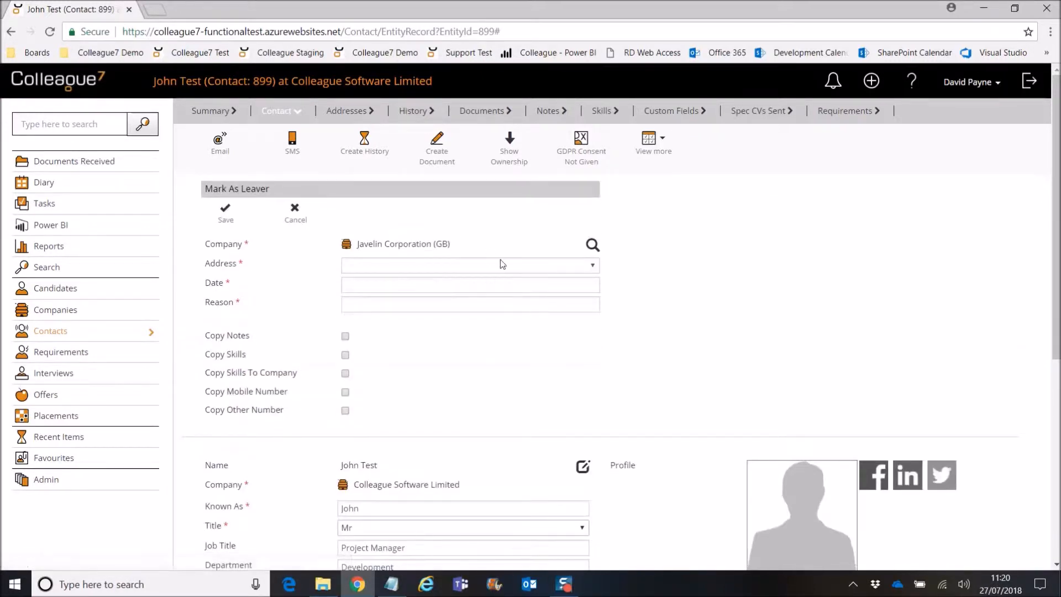
Step: Choose the first listed address of the new company and set the leaving date to 27 Jul 2018
left_click(492, 267)
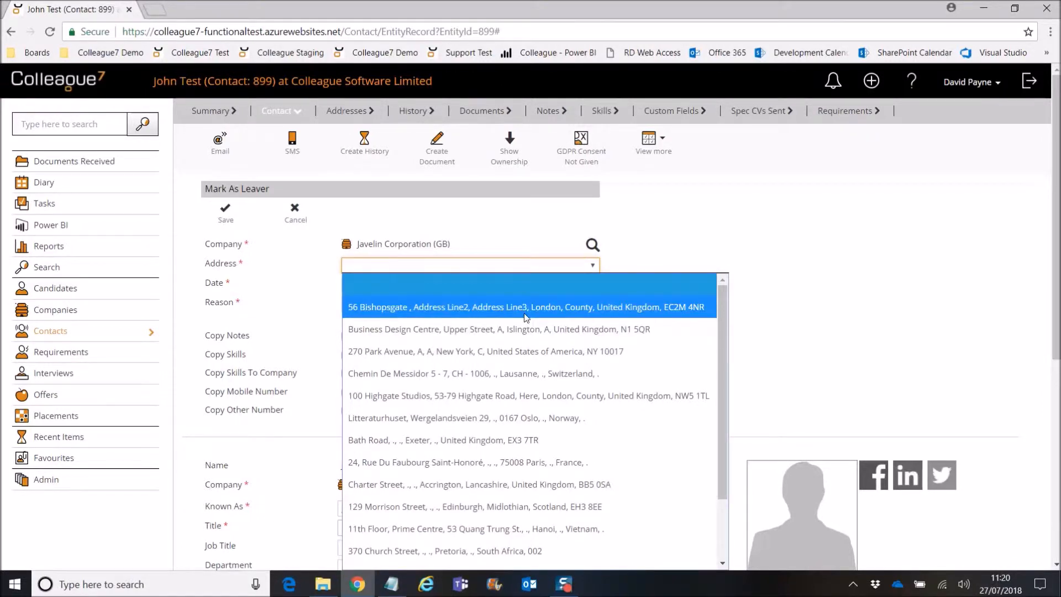
left_click(526, 312)
left_click(378, 287)
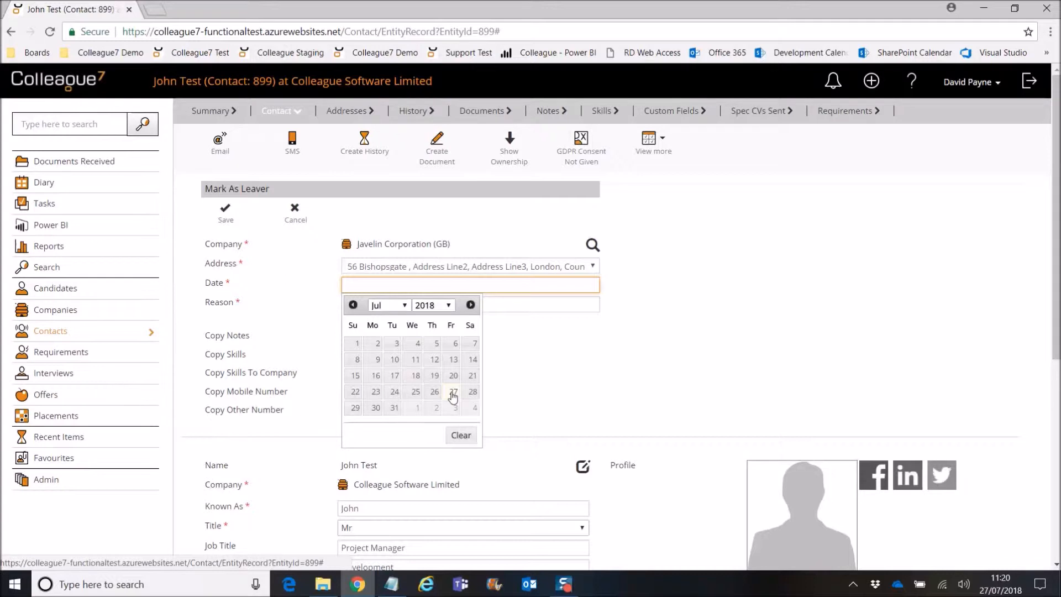
left_click(453, 393)
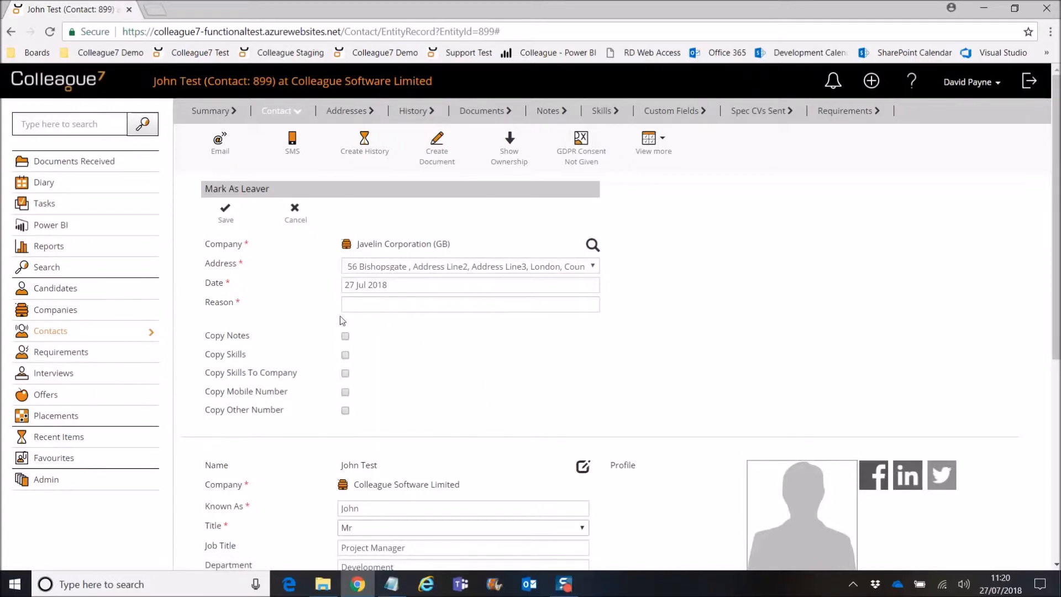
Step: Enter Promotion as the reason for the contact's leaving
left_click(364, 308)
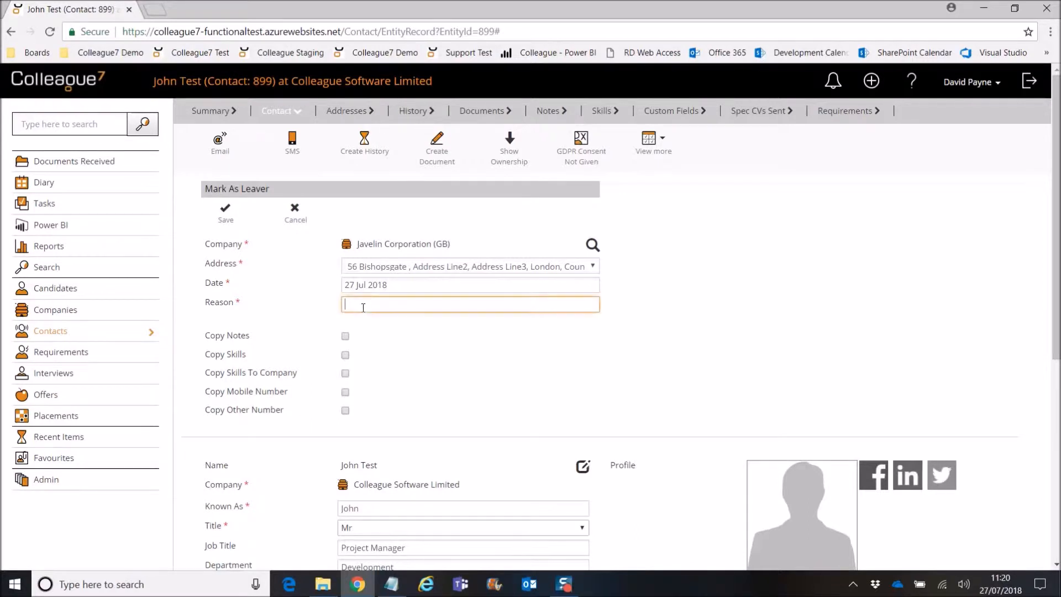
type("Prm")
type("om")
type("otion")
left_click(404, 357)
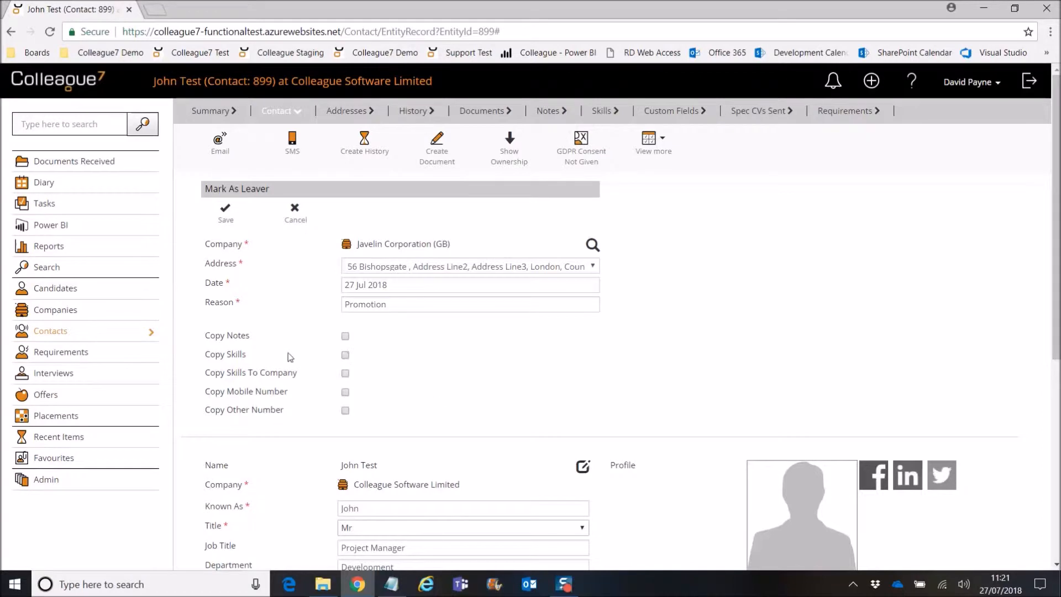
Step: Choose to copy notes, skills (retained on the original), skills to company, mobile number and other number, and save the leaver move
left_click(345, 336)
left_click(346, 355)
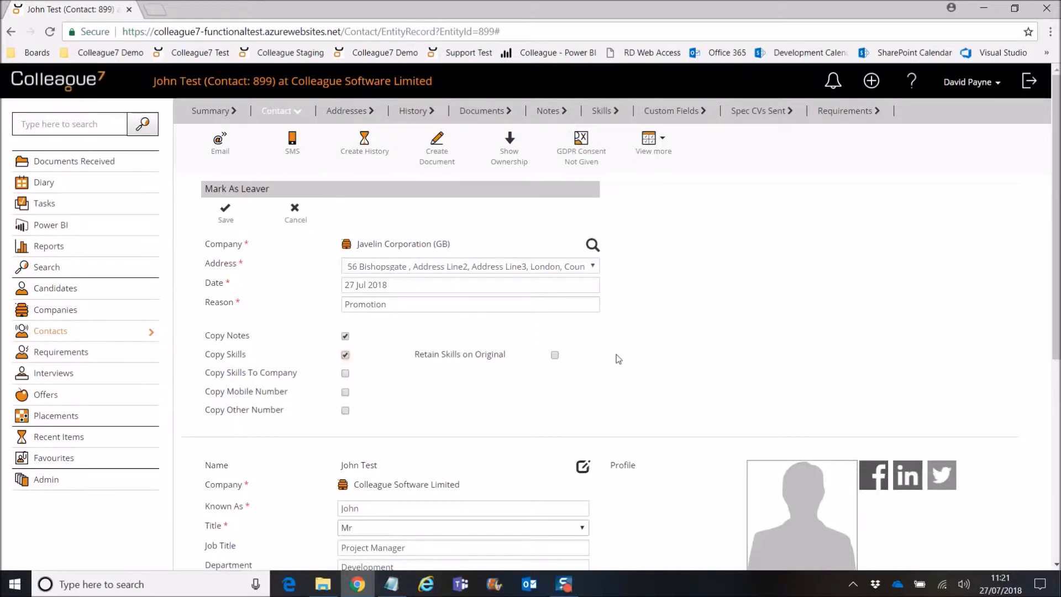
left_click(555, 355)
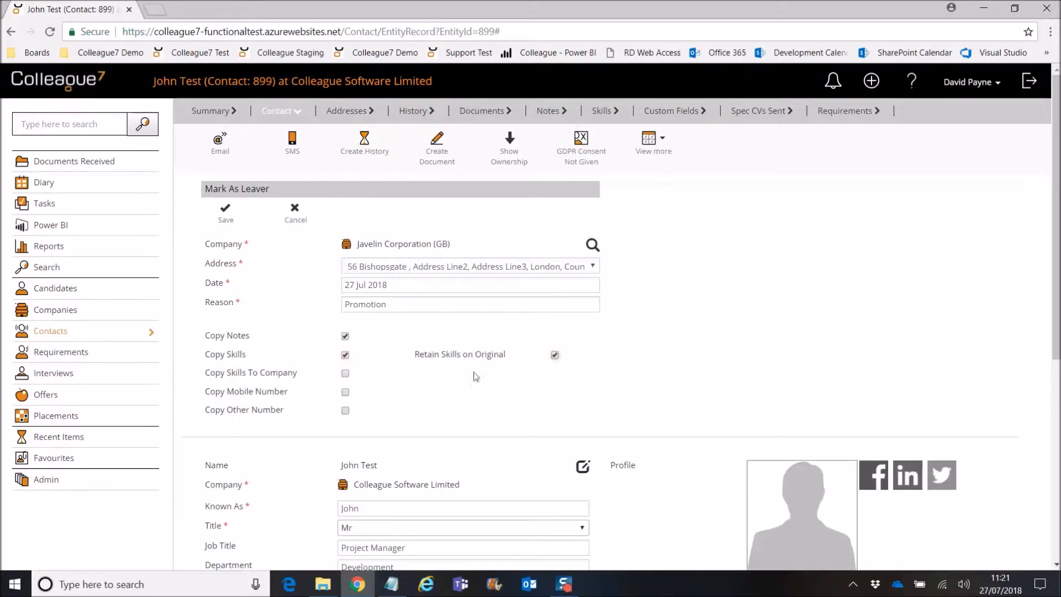
left_click(342, 374)
left_click(345, 393)
left_click(345, 410)
left_click(224, 215)
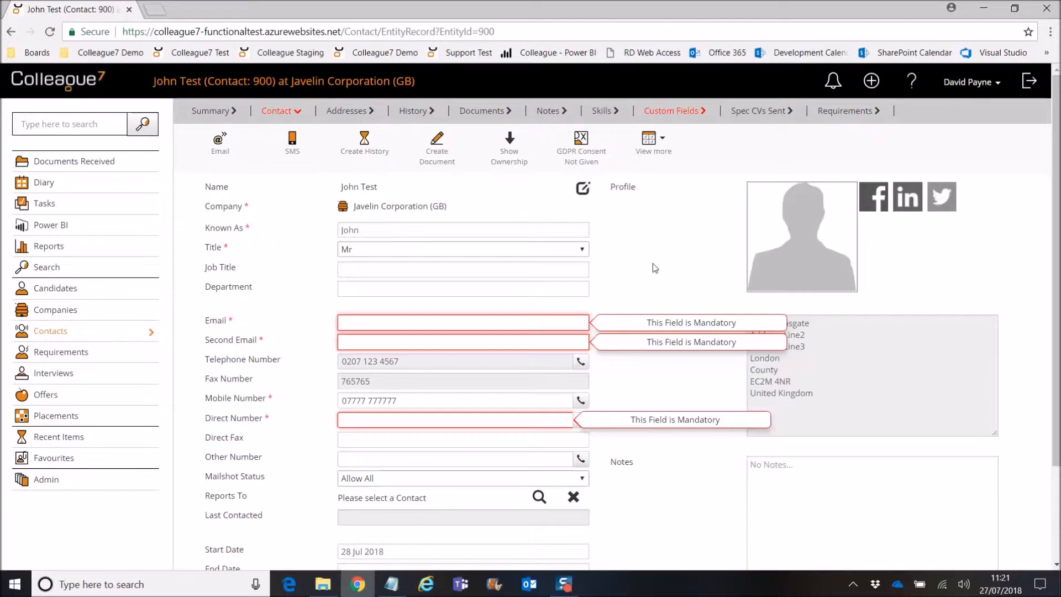
Step: Examine the new contact record at Javelin Corporation (GB), including its mandatory fields, start date and previous contact and company
scroll(653, 266, "down", 2)
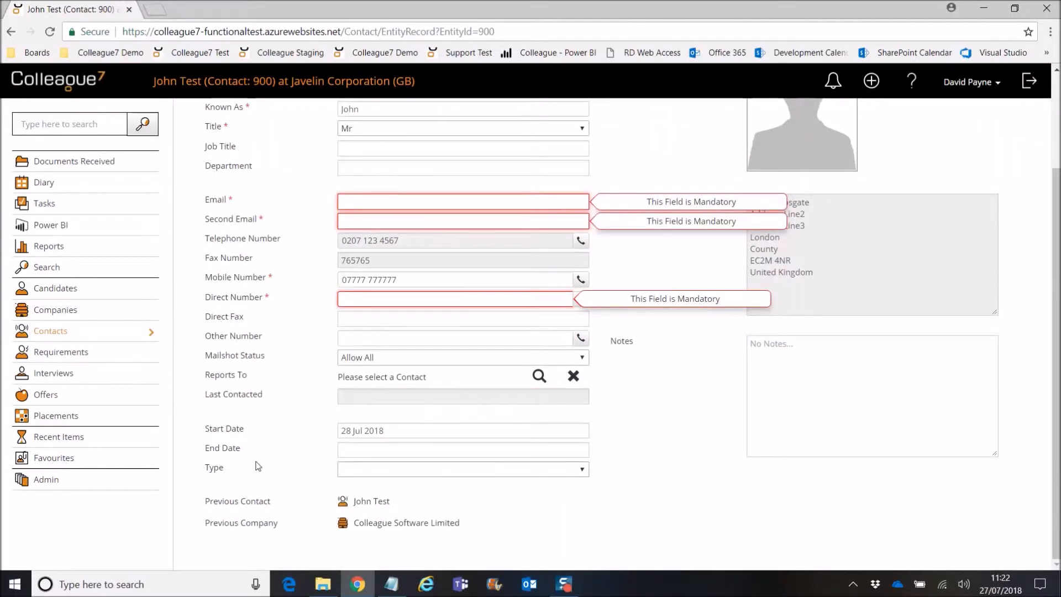
scroll(273, 284, "up", 1)
scroll(274, 284, "up", 2)
scroll(260, 279, "down", 3)
scroll(614, 495, "up", 3)
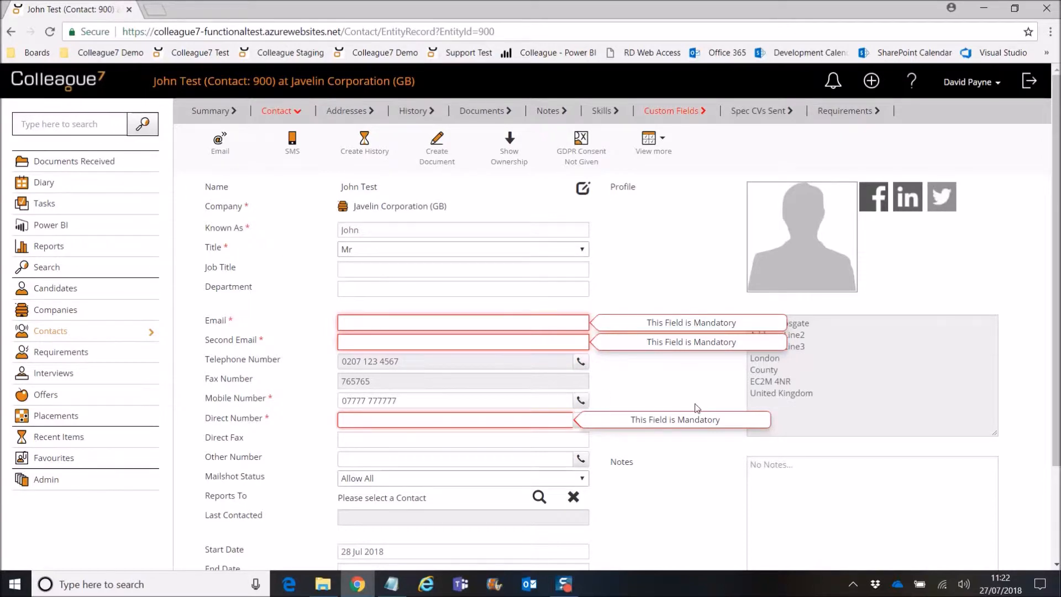
scroll(662, 479, "down", 3)
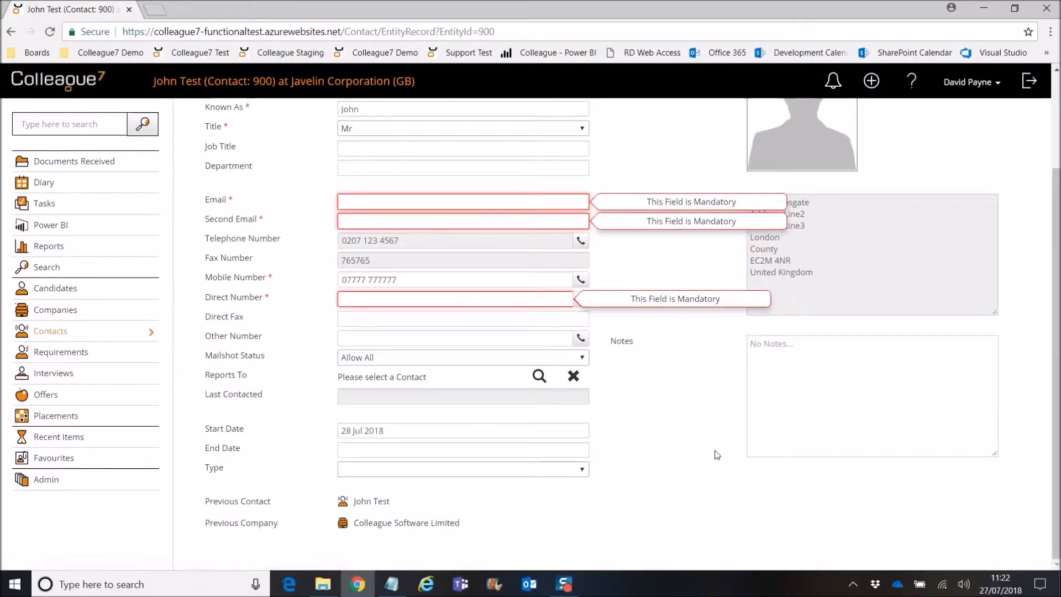
scroll(641, 266, "up", 3)
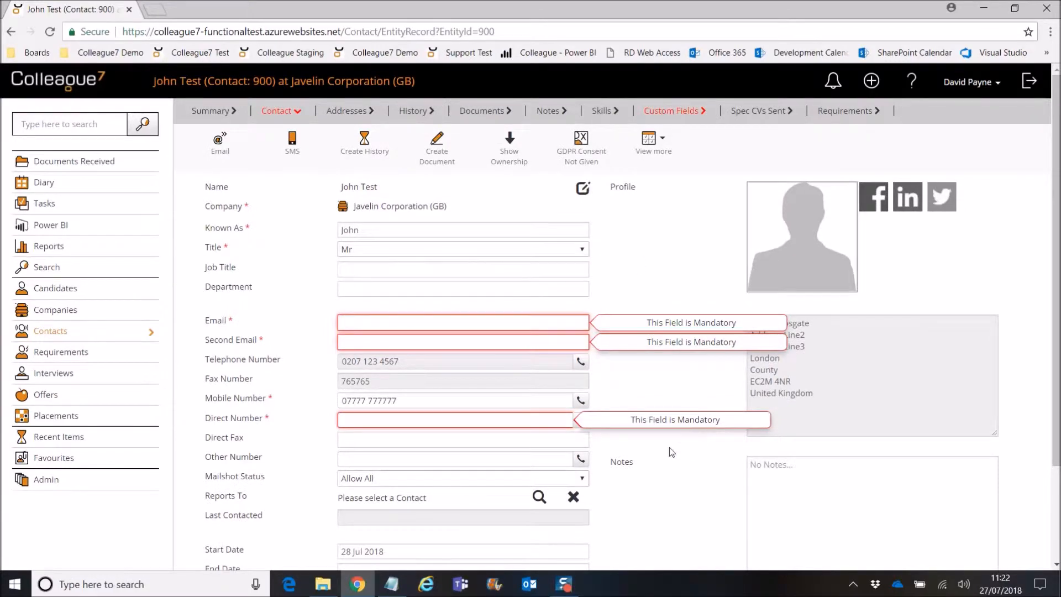
scroll(661, 448, "down", 3)
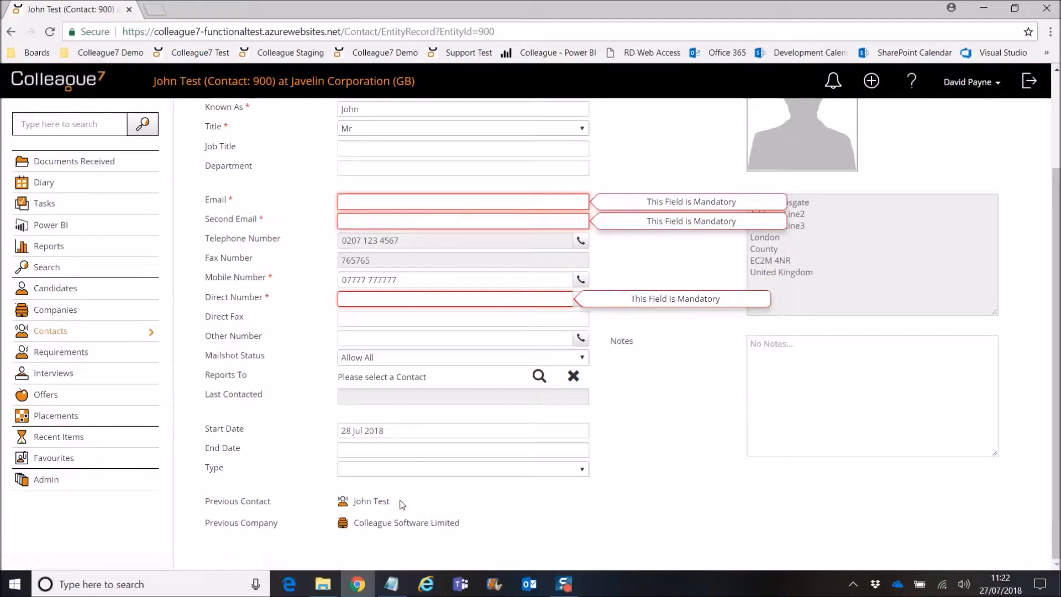
Step: Open the previous contact record at Colleague Software Limited and read its leaver notice
left_click(364, 506)
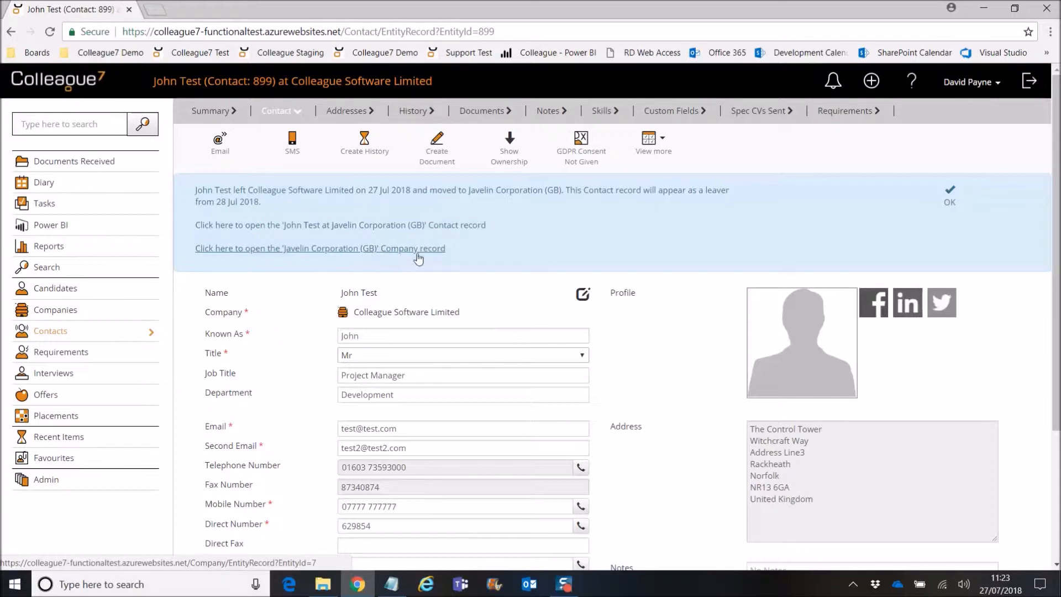
scroll(683, 329, "down", 3)
scroll(683, 329, "up", 3)
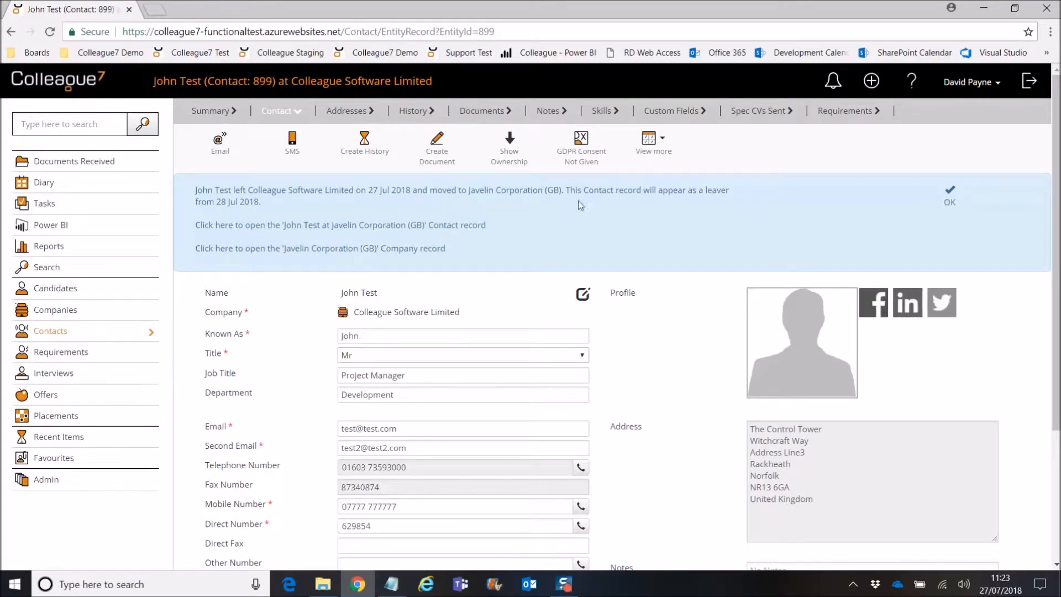
Step: View Colleague Software Limited's contact list without leavers and with leavers included again
left_click(422, 319)
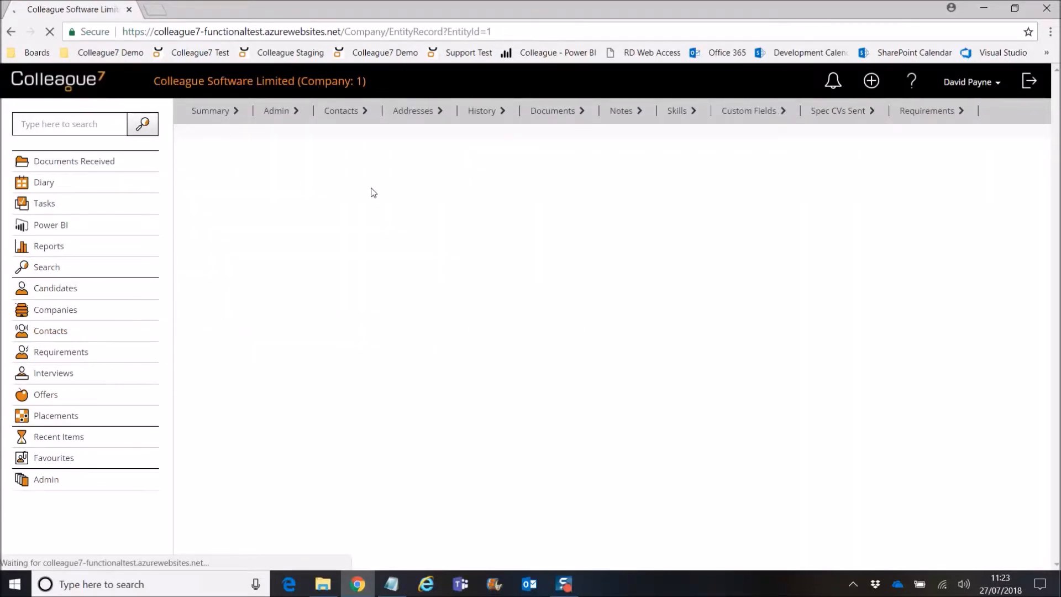
left_click(344, 110)
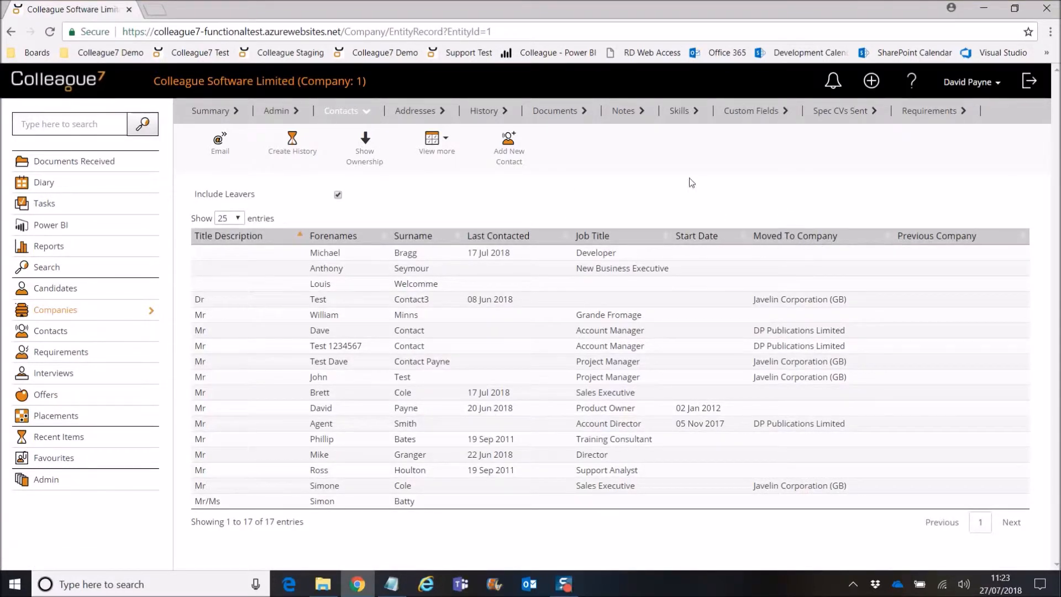
left_click(435, 155)
left_click(338, 195)
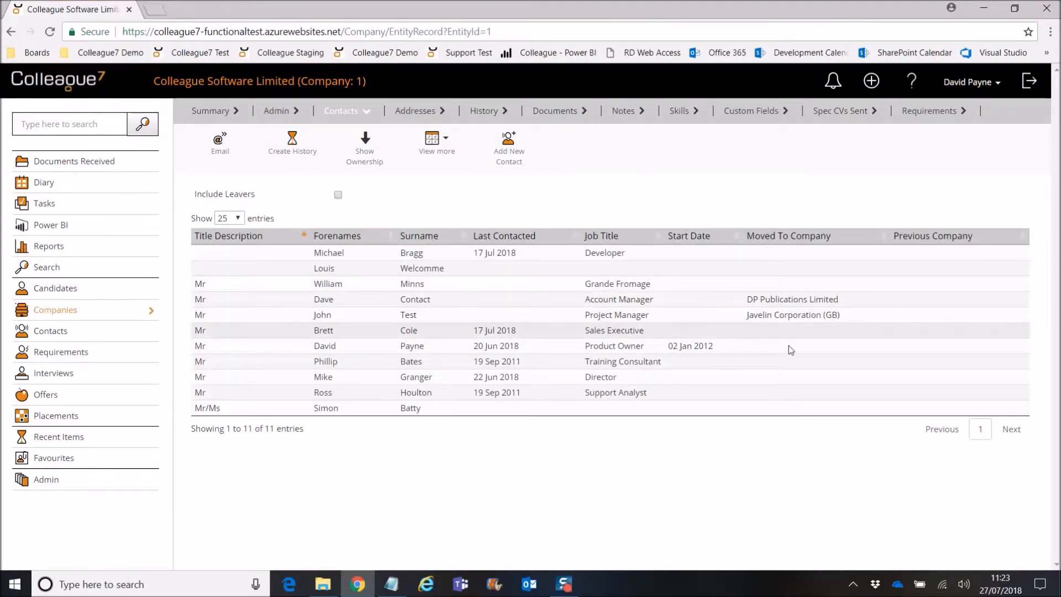
left_click(338, 195)
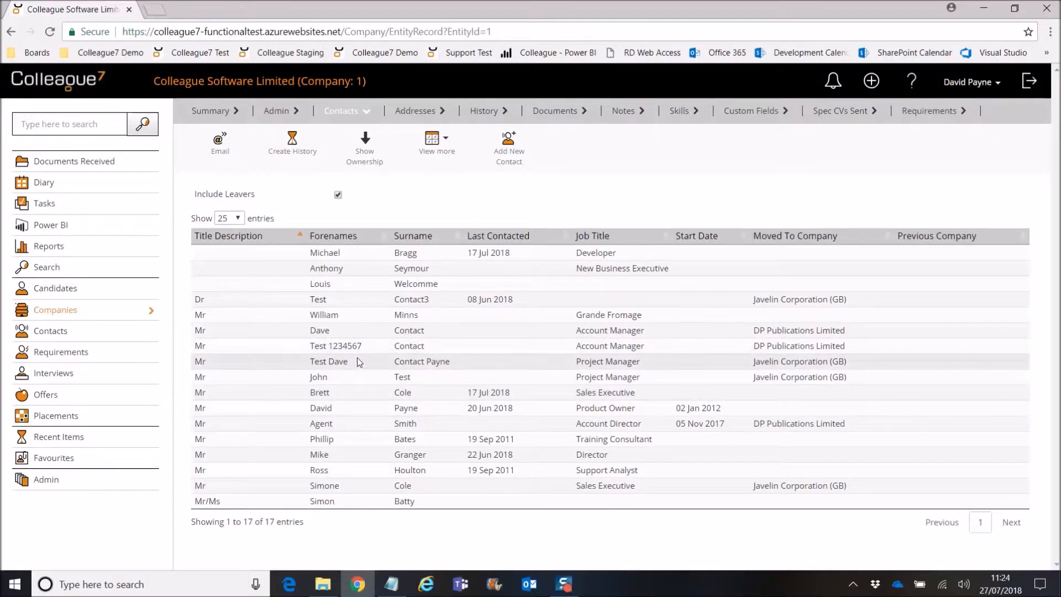
Step: Follow the leaver's record to the Javelin Corporation (GB) company record and view its contacts with leavers excluded
left_click(326, 378)
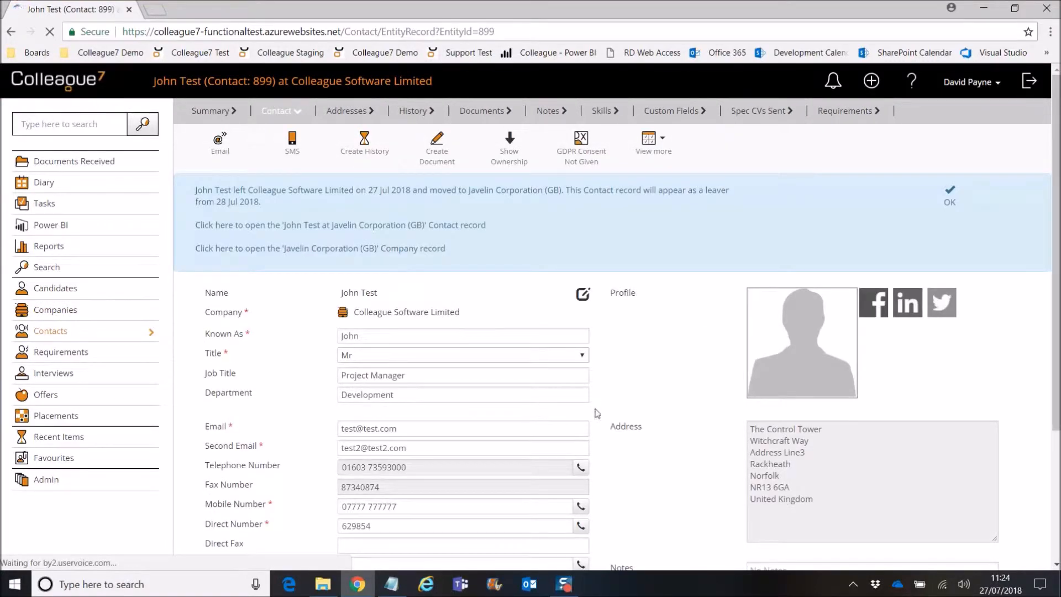
left_click(334, 249)
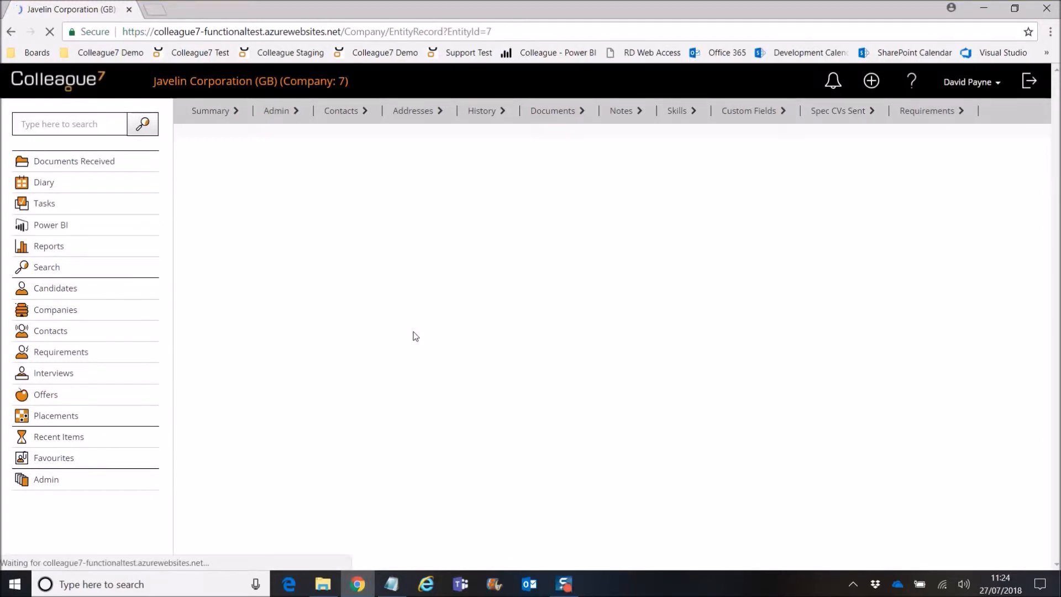
left_click(339, 112)
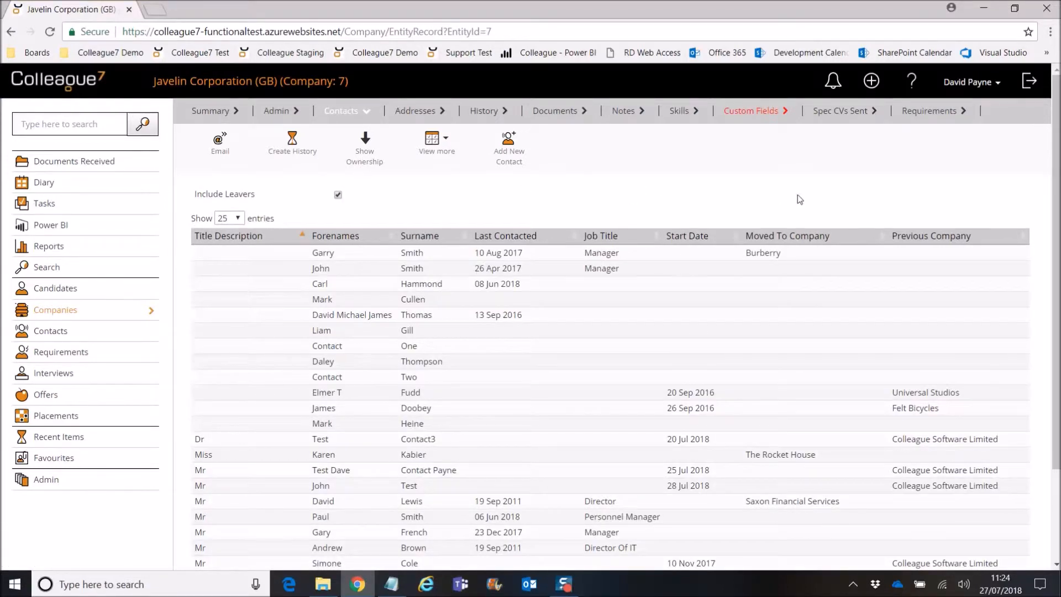
left_click(338, 195)
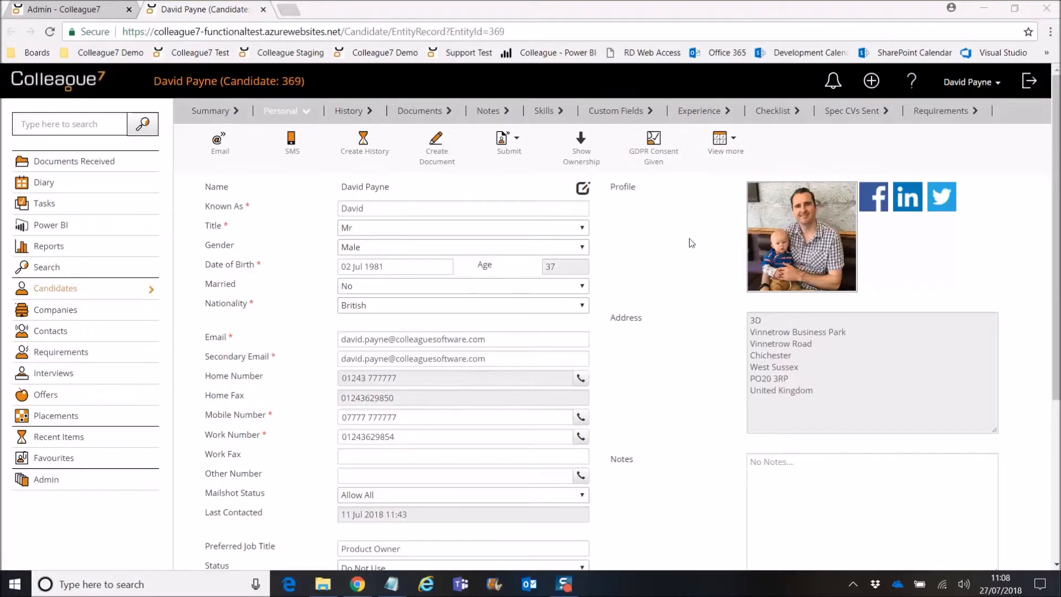
Step: Look through the alert levels available for the candidate record
left_click(722, 141)
mouse_move(725, 188)
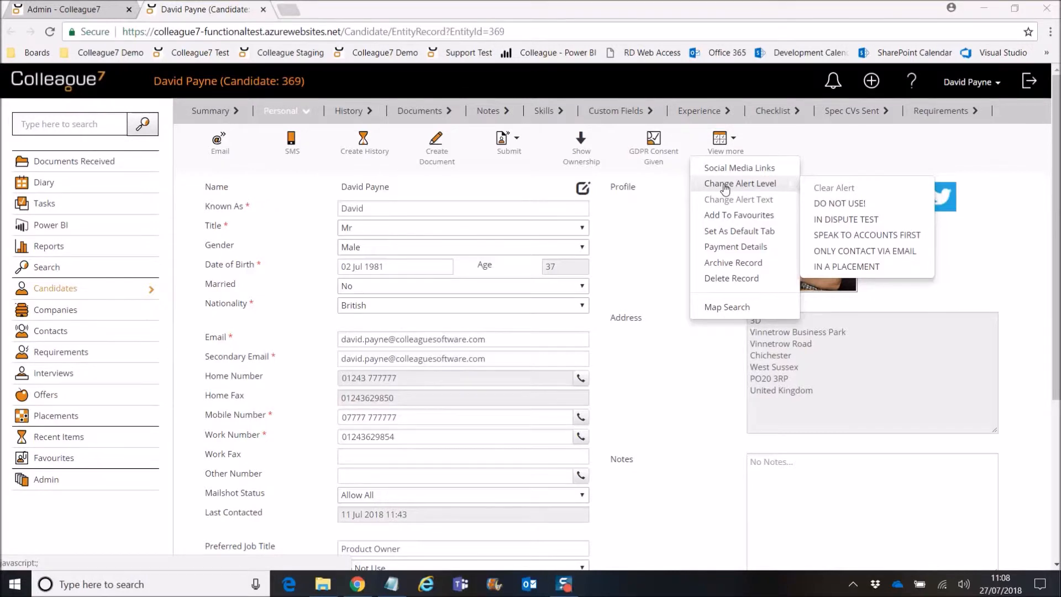
left_click(665, 244)
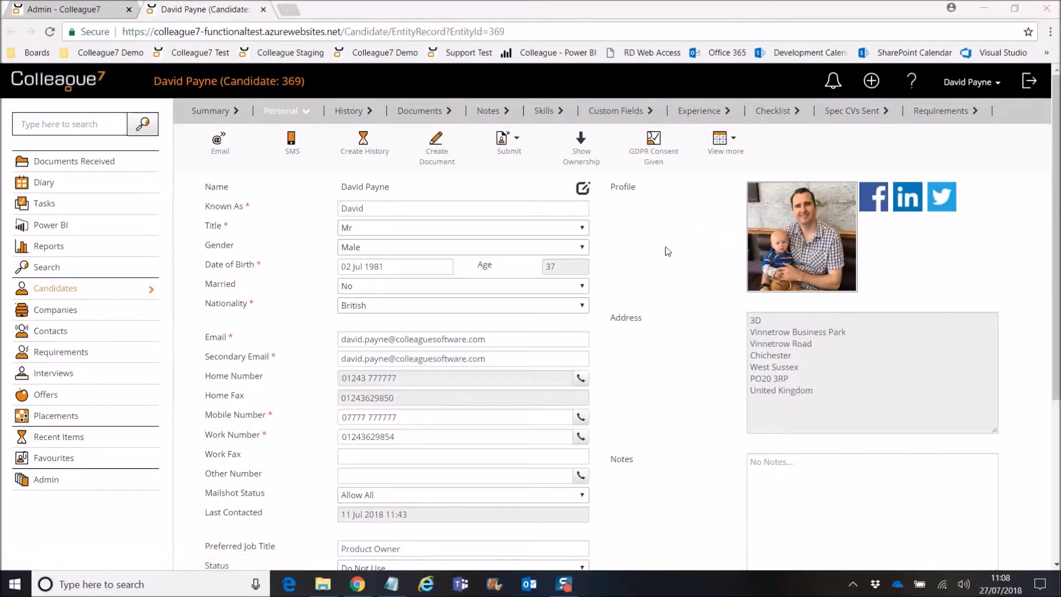
left_click(726, 152)
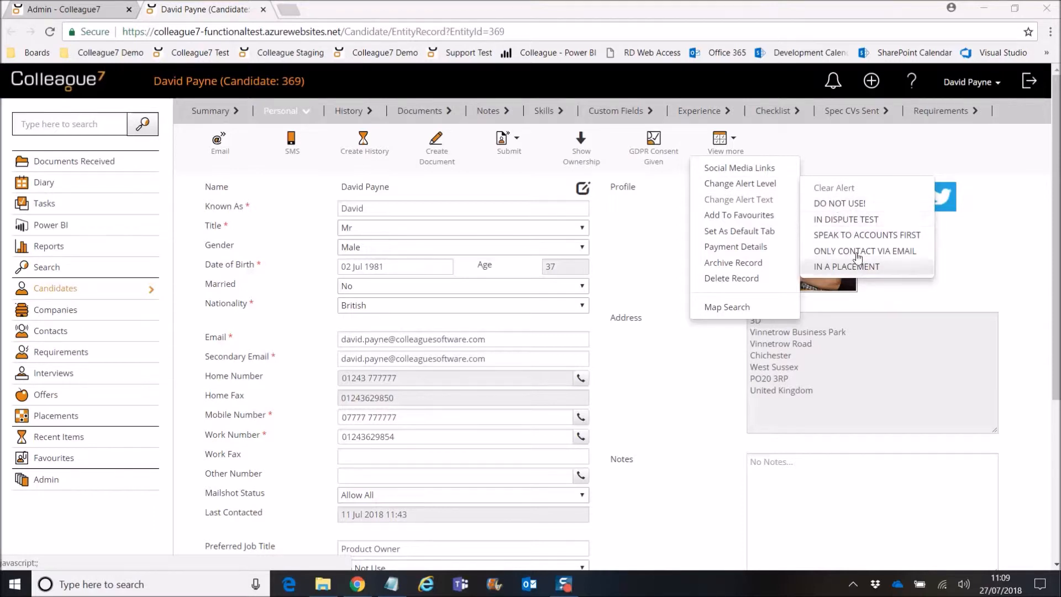
left_click(854, 234)
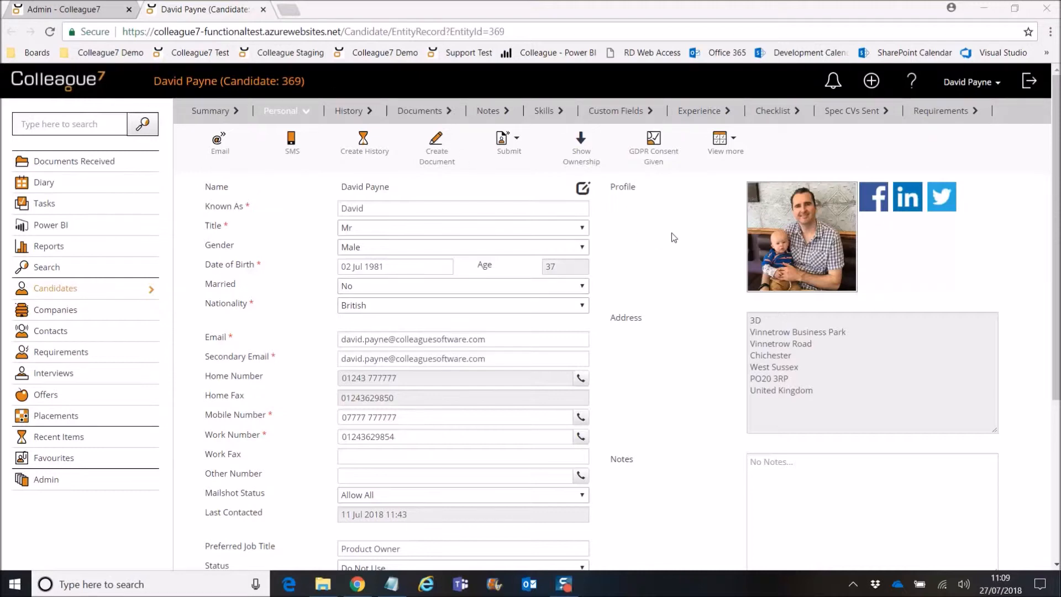
Step: Try the alert levels DO NOT USE!, IN DISPUTE TEST, SPEAK TO ACCOUNTS FIRST and ONLY CONTACT VIA EMAIL on the candidate in turn
left_click(726, 150)
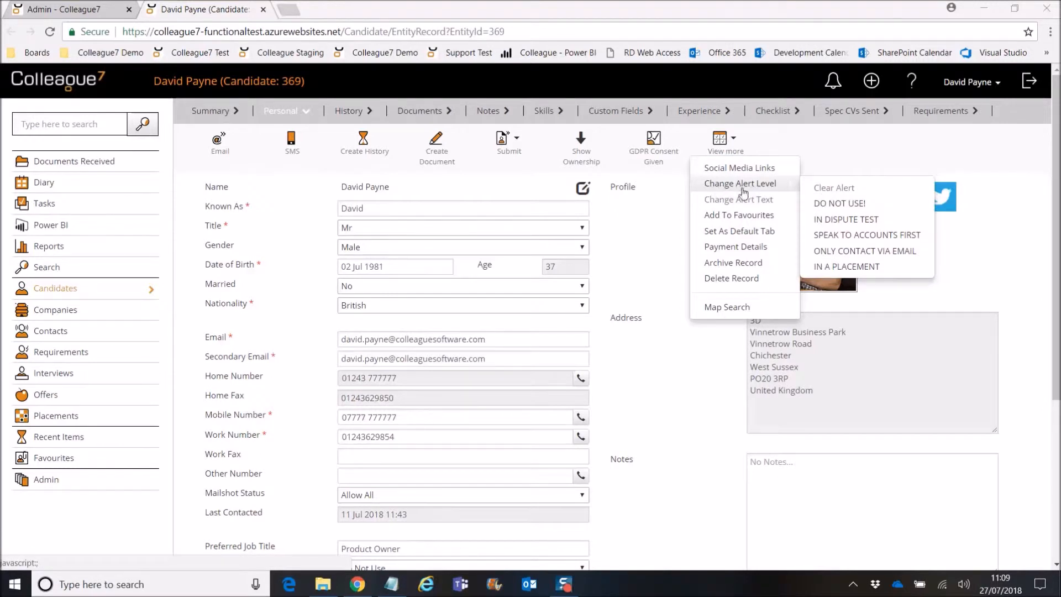
left_click(848, 203)
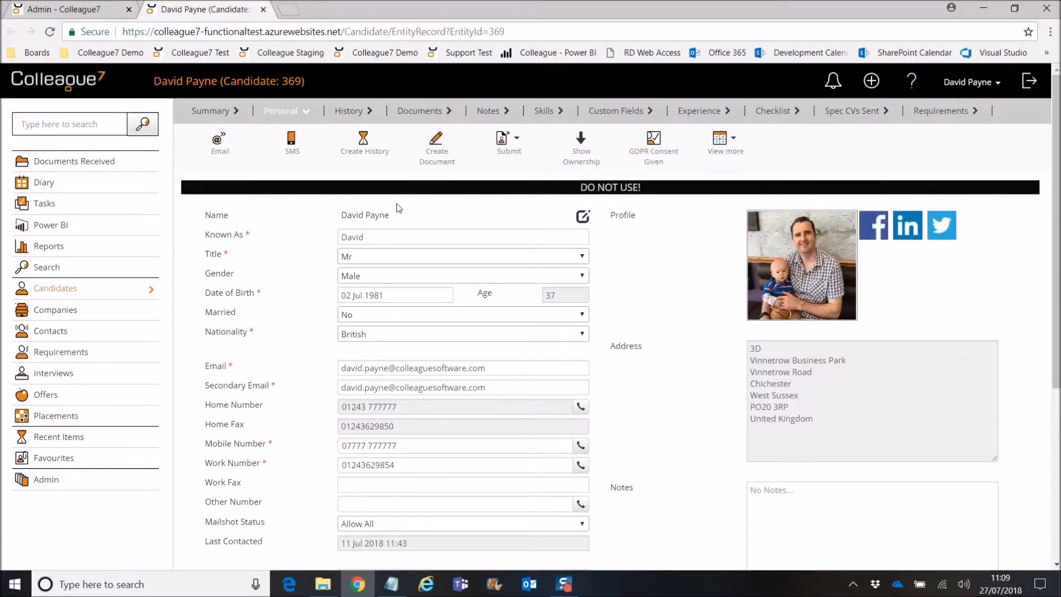
mouse_move(698, 165)
mouse_move(740, 184)
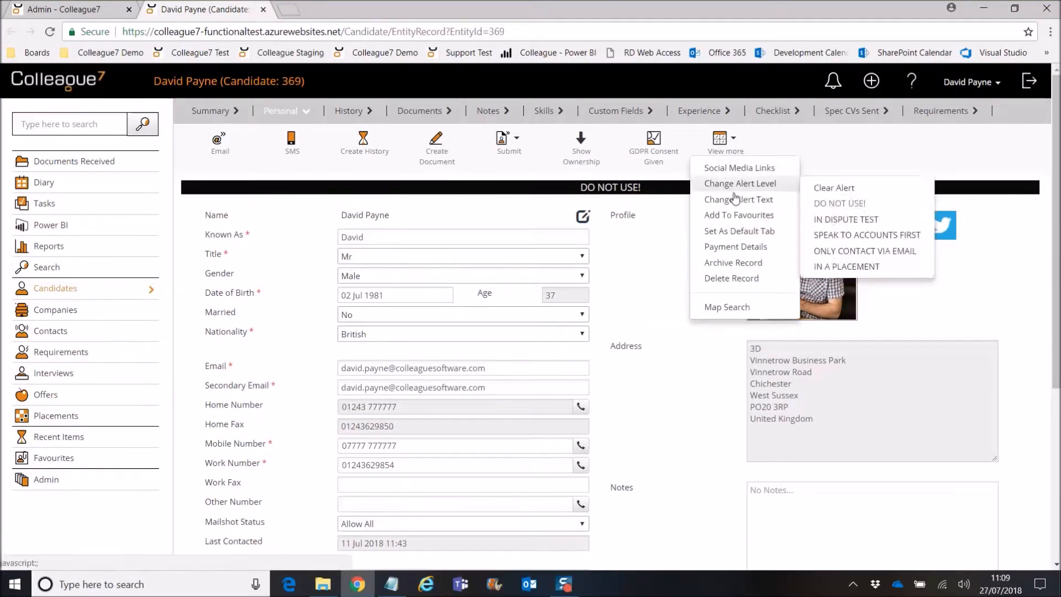
left_click(846, 219)
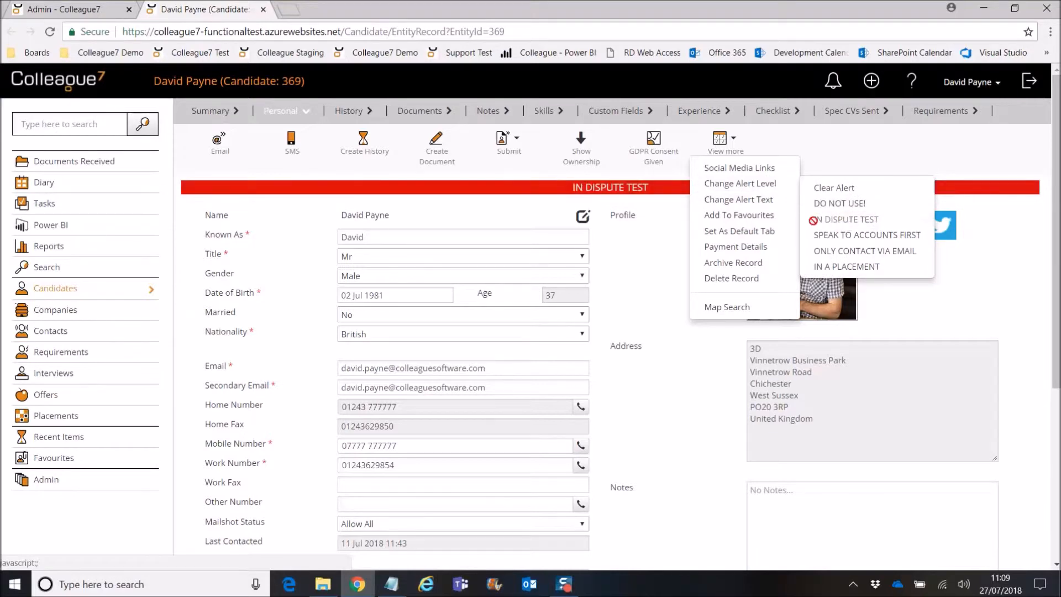
mouse_move(725, 166)
mouse_move(742, 183)
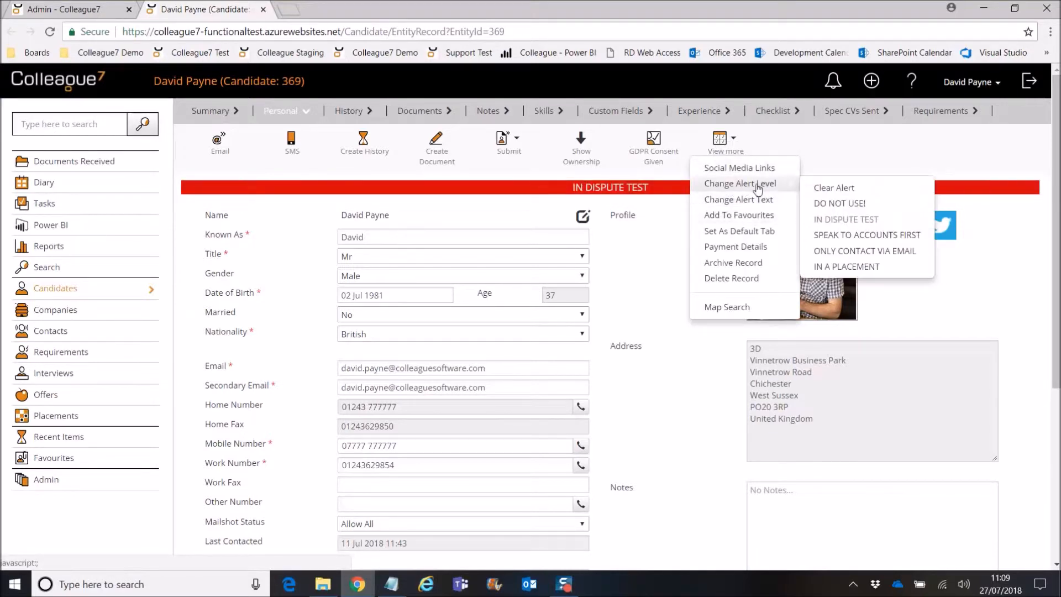
left_click(845, 235)
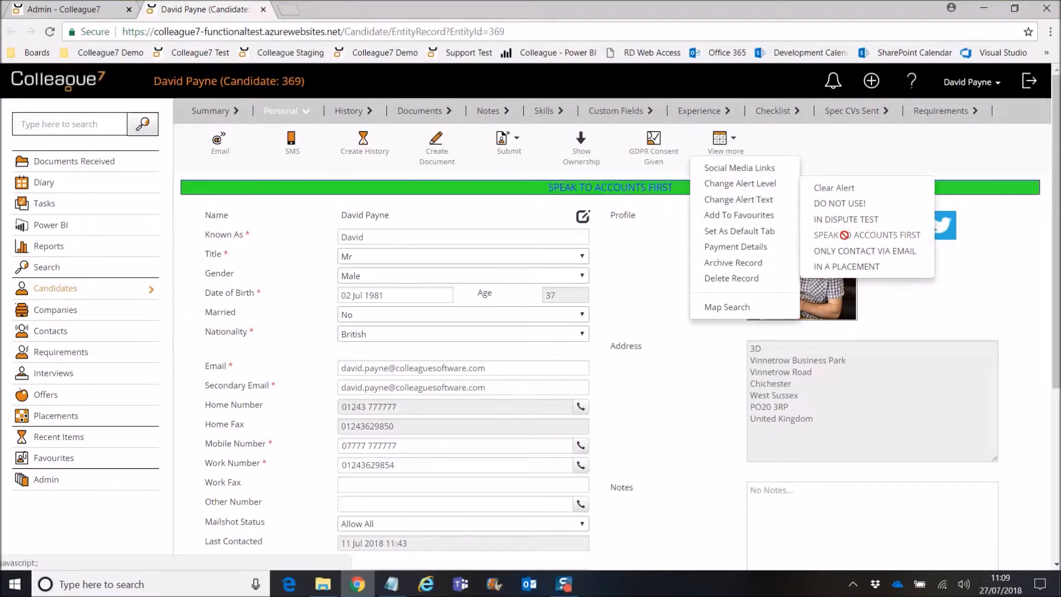
left_click(843, 254)
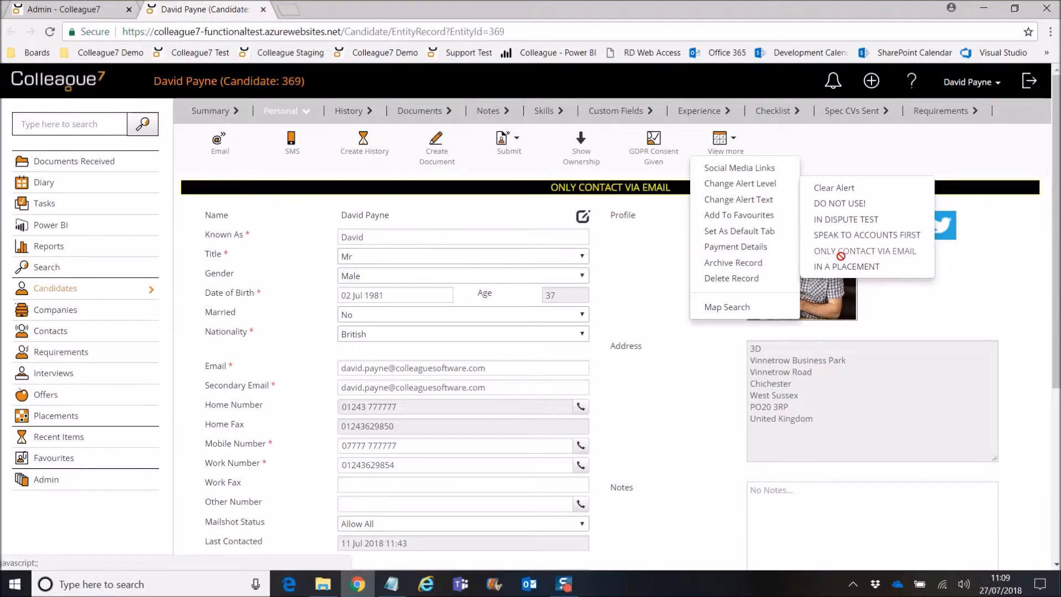
Step: Set the candidate's alert level to IN A PLACEMENT
left_click(843, 267)
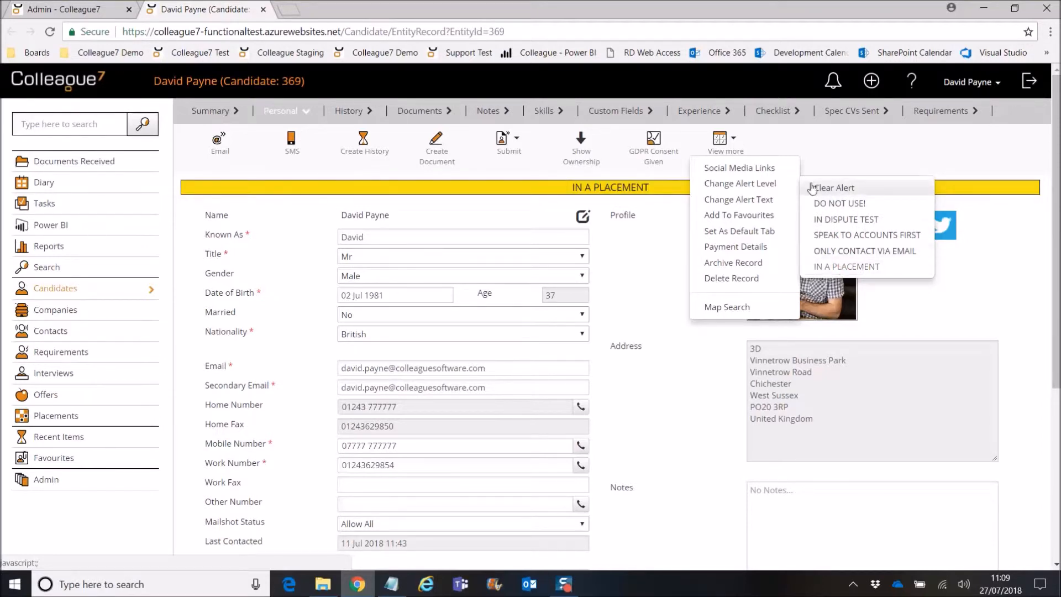
left_click(716, 159)
mouse_move(737, 183)
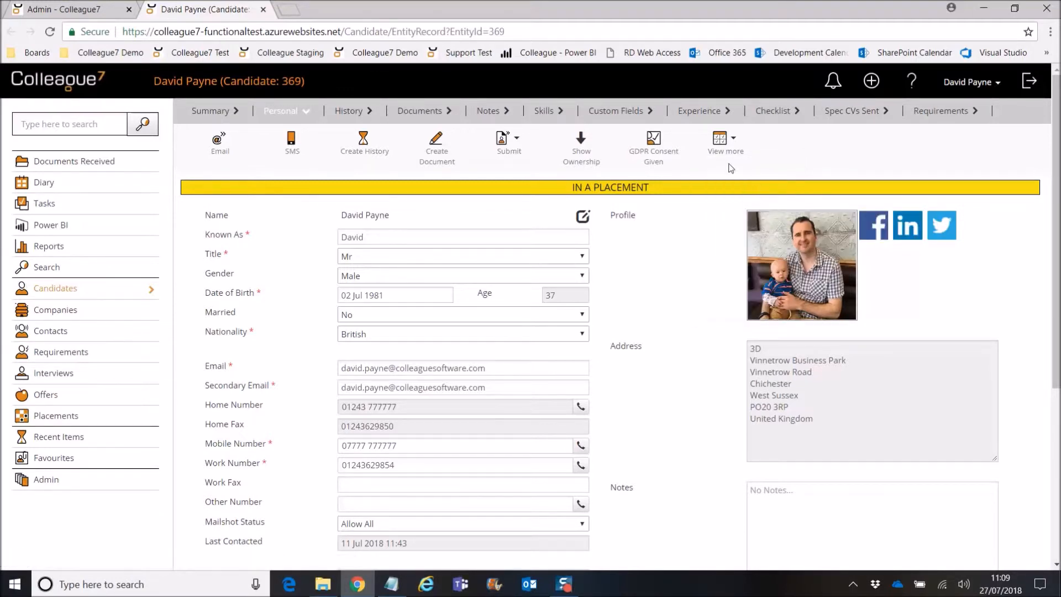
Step: Change the candidate's alert text to "IN A PLACEMENT, CONTACT ON TUESDAYS"
mouse_move(728, 157)
left_click(747, 199)
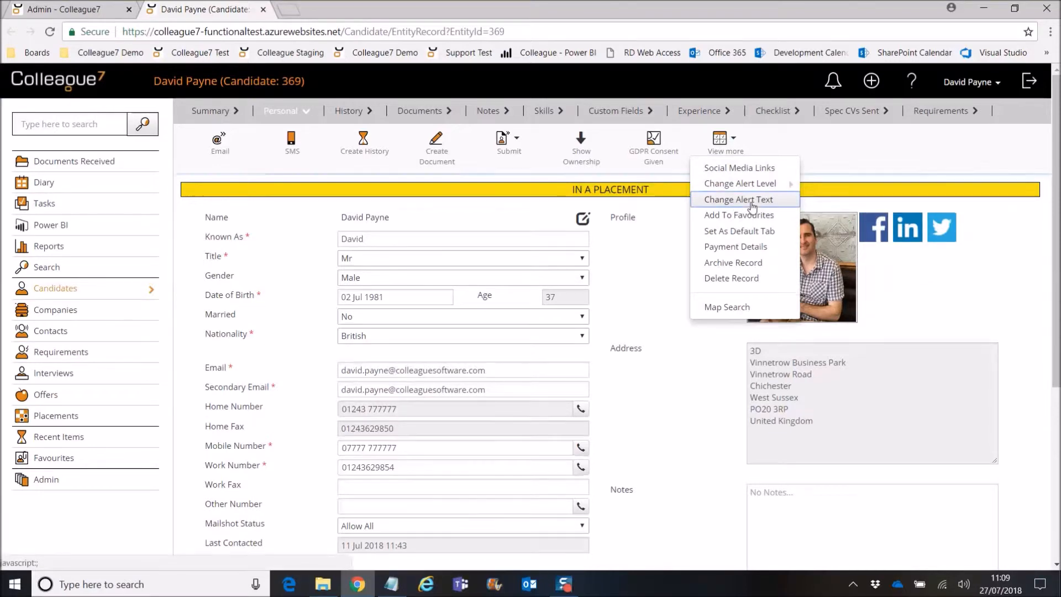
left_click(360, 196)
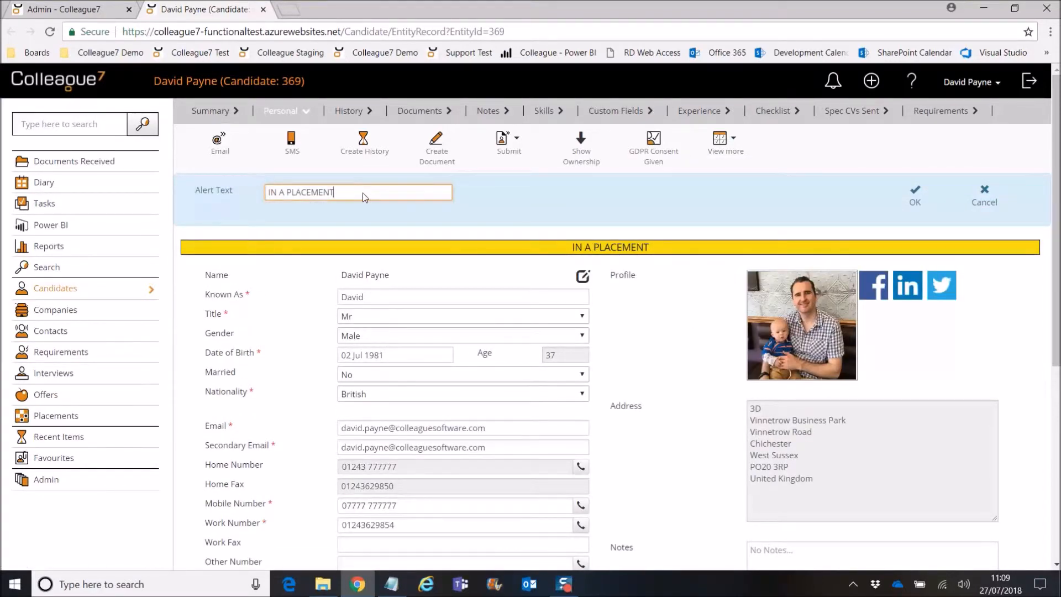
type(", ONCTAC")
key("BackSpace")
key("BackSpace")
key("BackSpace")
key("BackSpace")
key("BackSpace")
key("BackSpace")
type("CONTACT ON TUESDAYS")
left_click(914, 195)
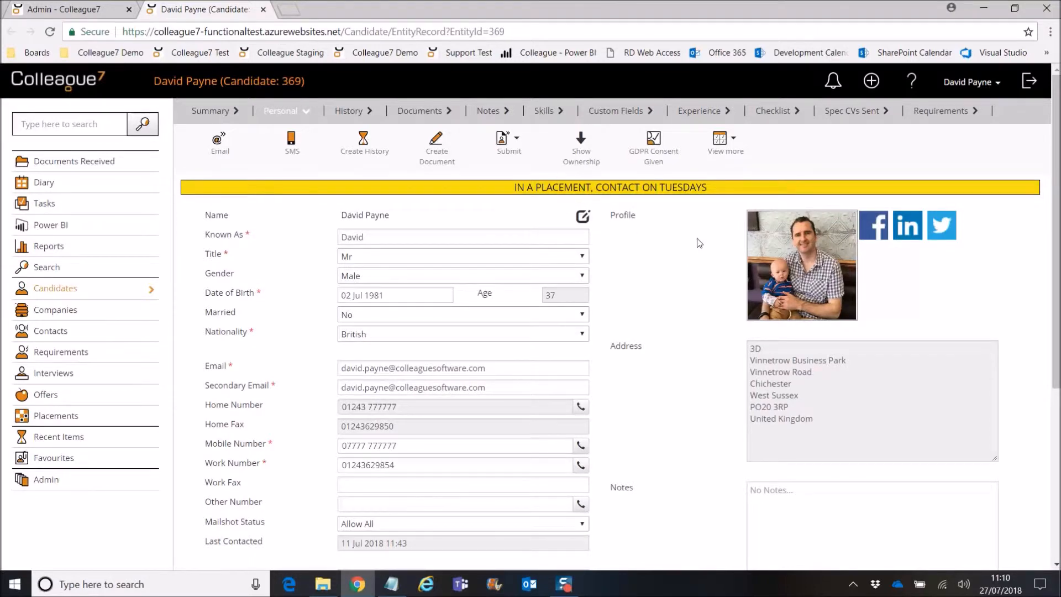
Step: Clear the alert from the candidate record
left_click(726, 145)
mouse_move(739, 189)
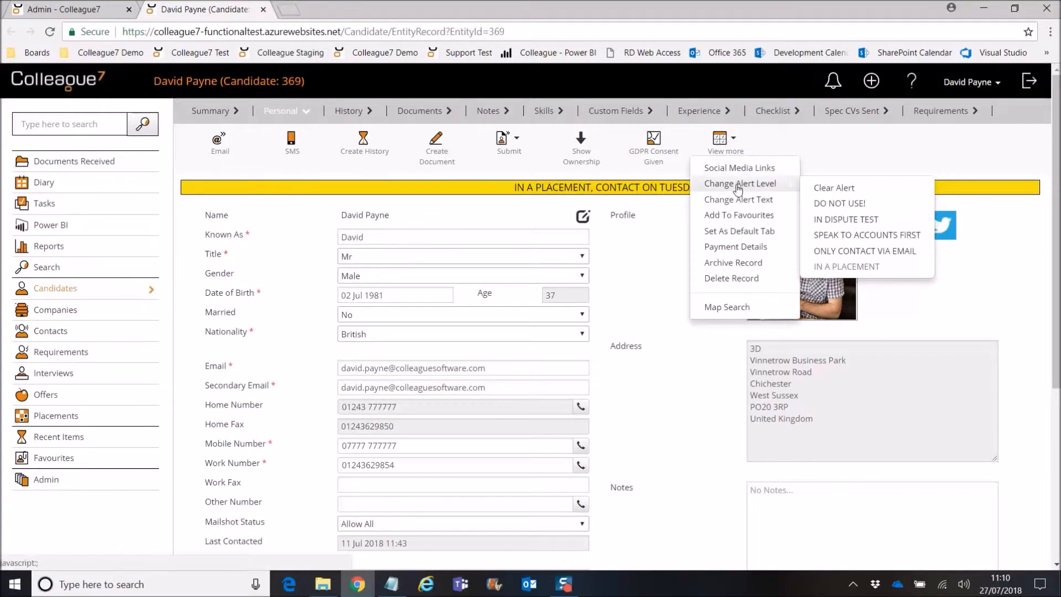
left_click(834, 188)
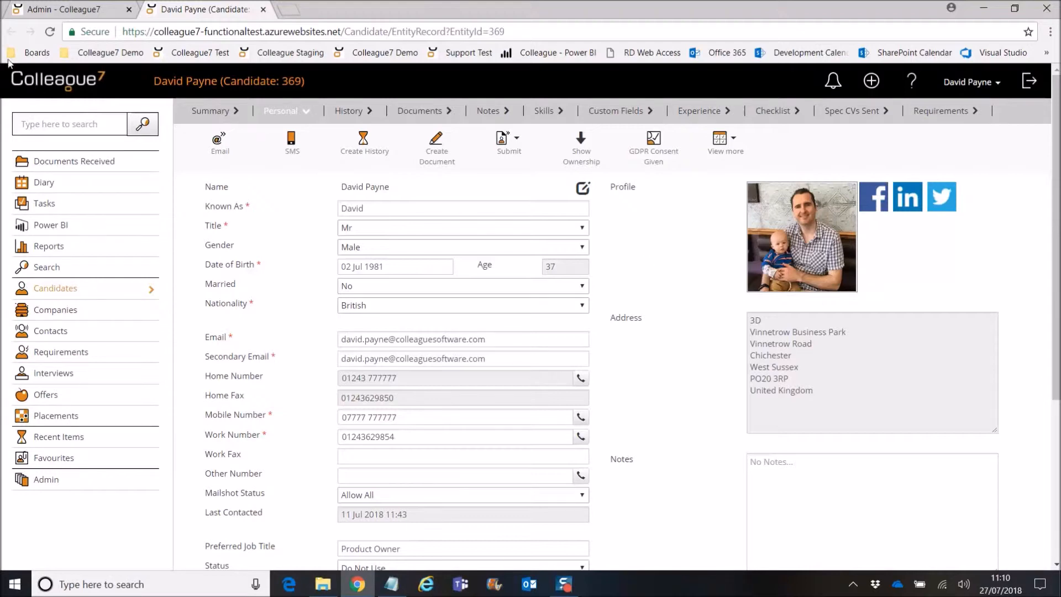
Step: Review the candidate alert names and colours in the Admin Alert Settings, and check which entity types can be configured
left_click(63, 12)
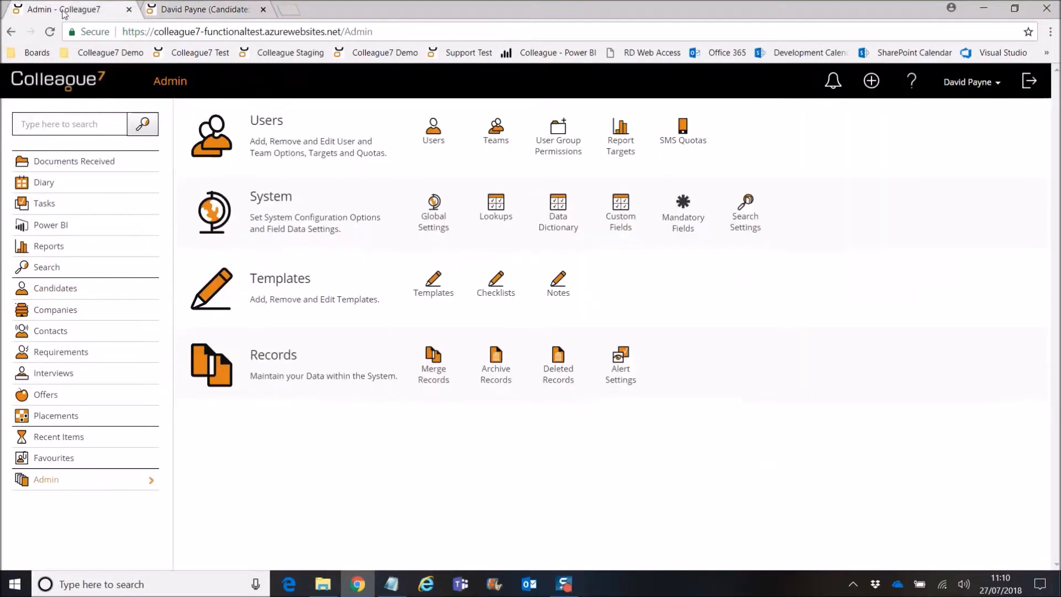
left_click(622, 379)
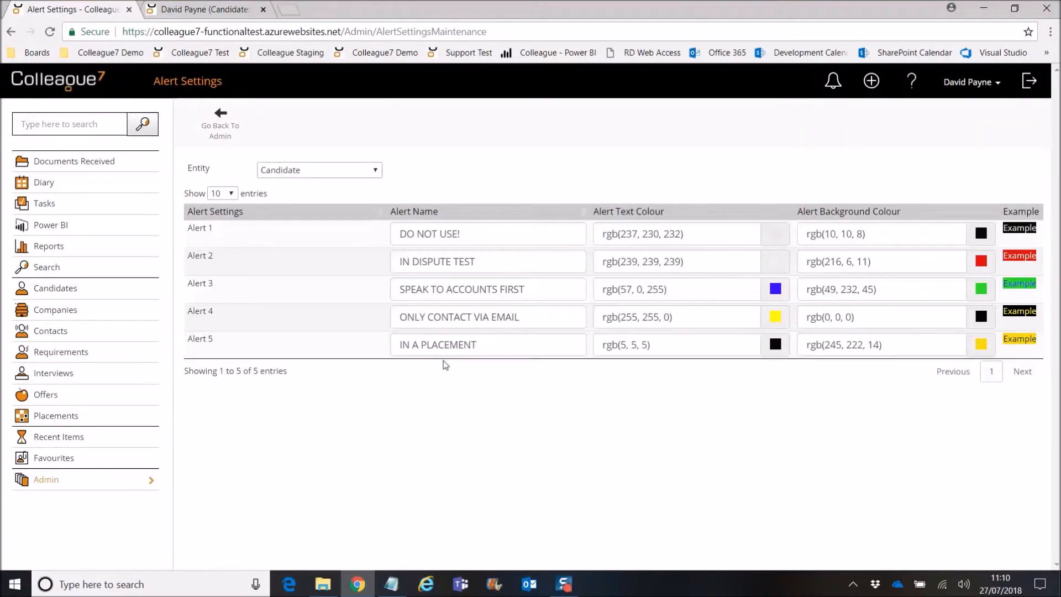
left_click(221, 129)
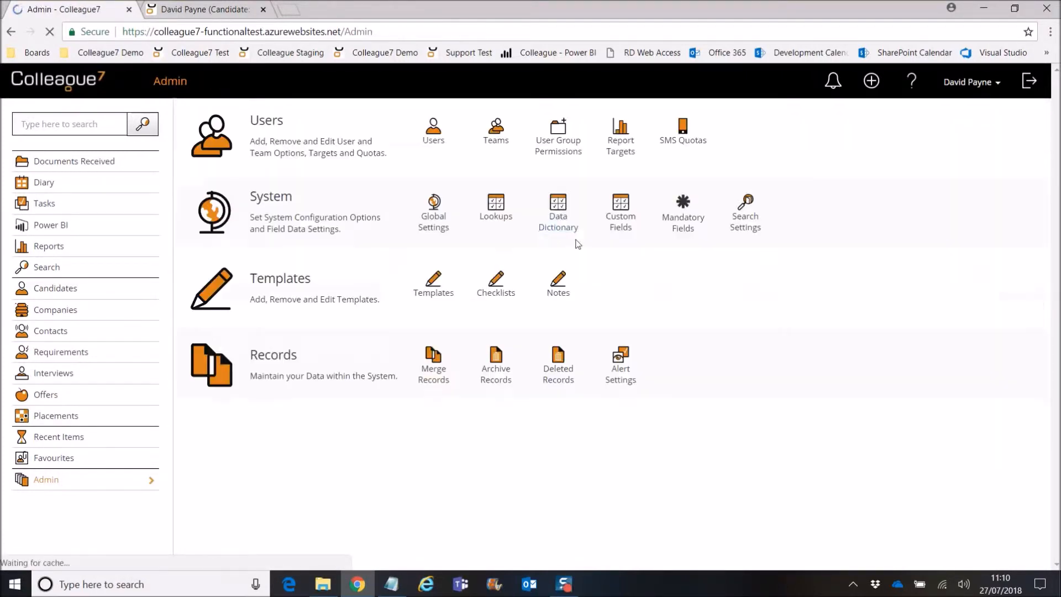
left_click(623, 379)
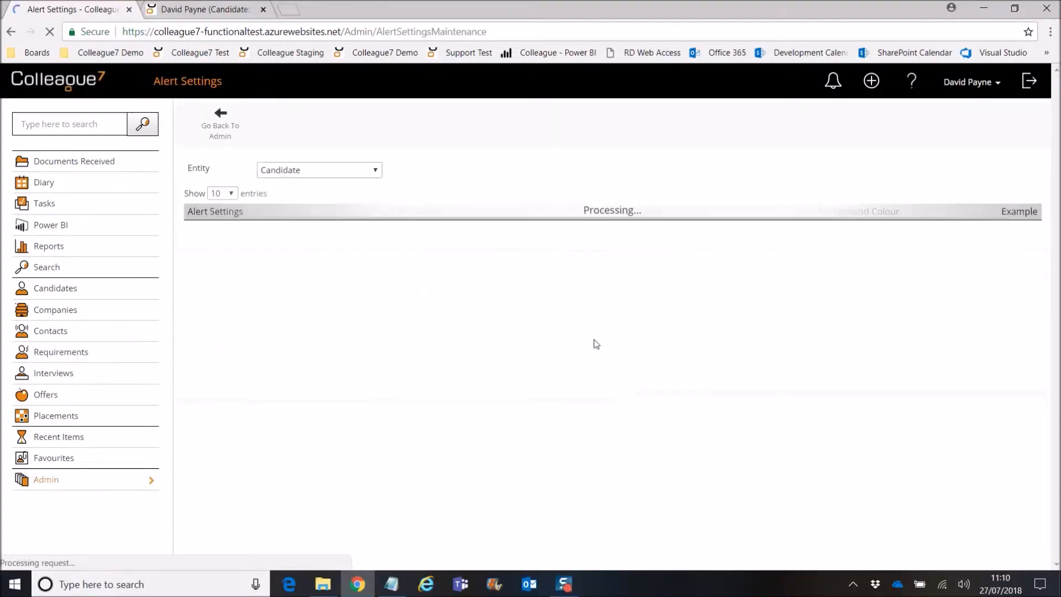
left_click(342, 172)
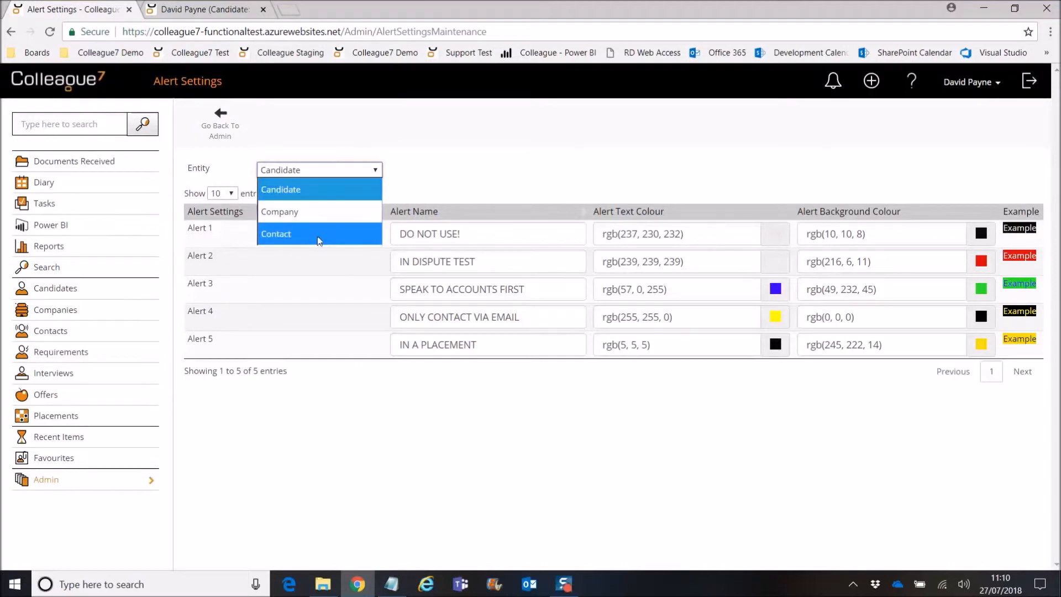
left_click(434, 176)
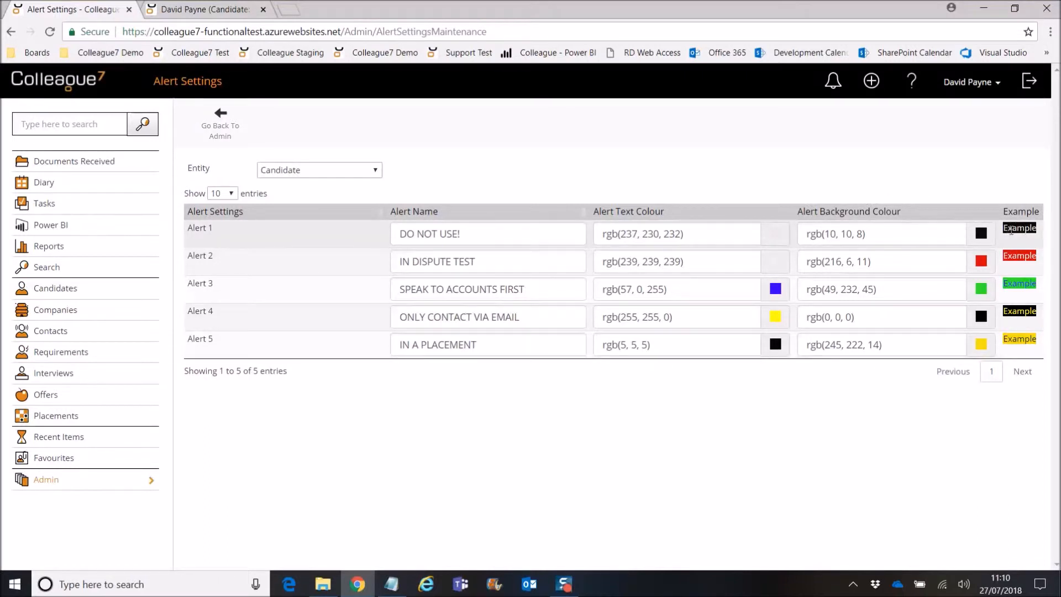
Step: Try rgb(185, 177, 213) as the text colour of the candidate alert SPEAK TO ACCOUNTS FIRST
left_click(776, 289)
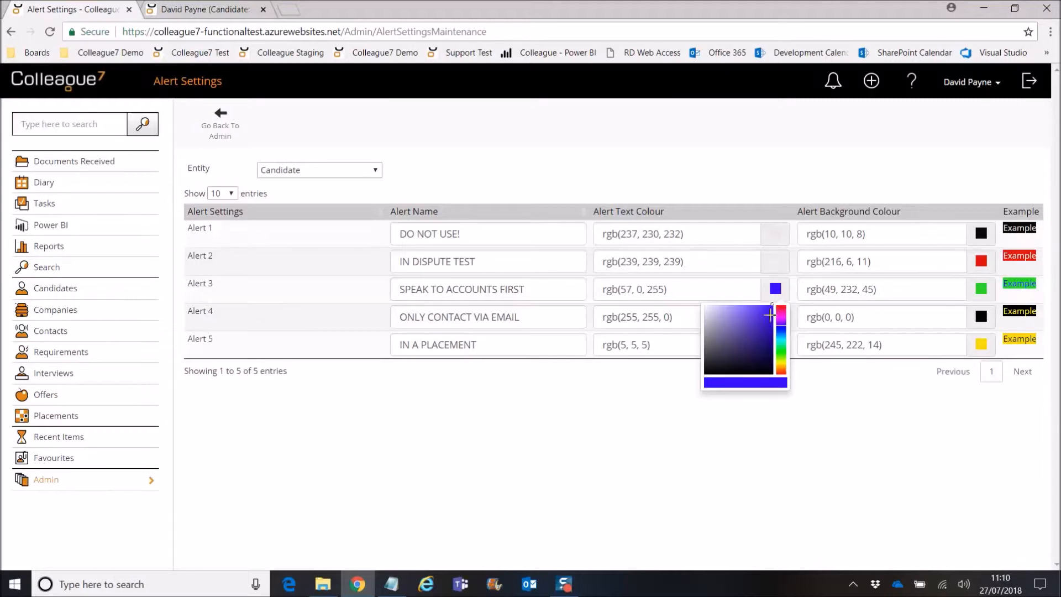
left_click_drag(747, 336, 716, 316)
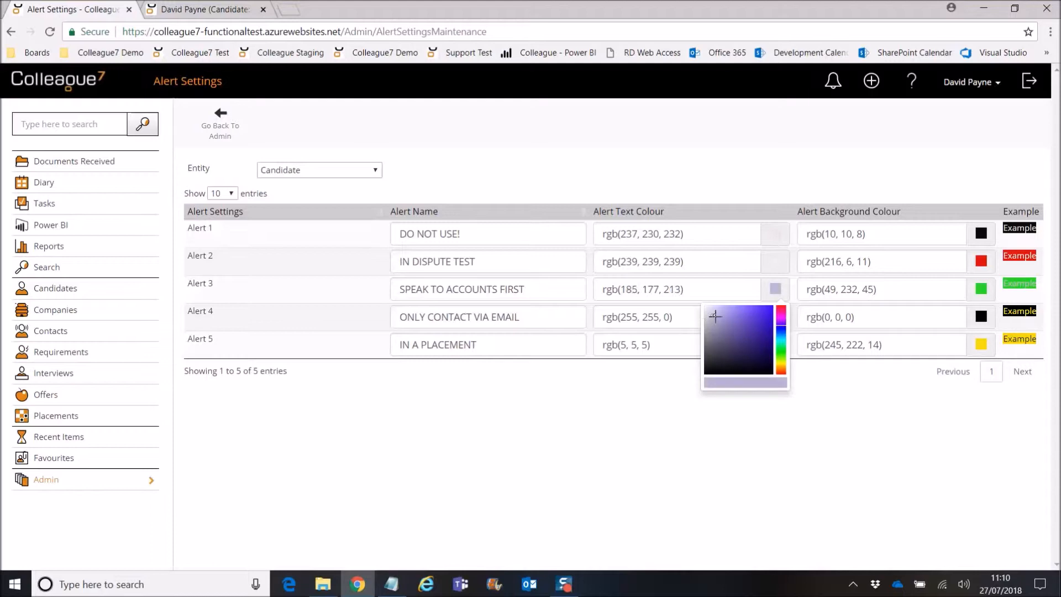
left_click(809, 393)
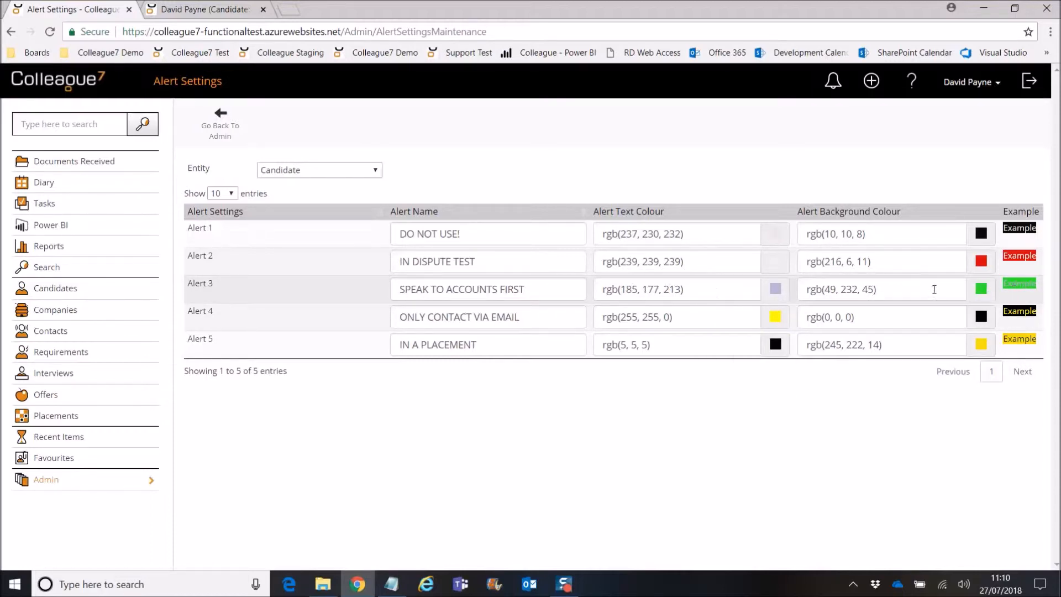
Step: Set the text colour of the candidate alert SPEAK TO ACCOUNTS FIRST to near-black rgb(17, 16, 19)
left_click(776, 290)
left_click_drag(732, 343, 716, 369)
left_click(859, 408)
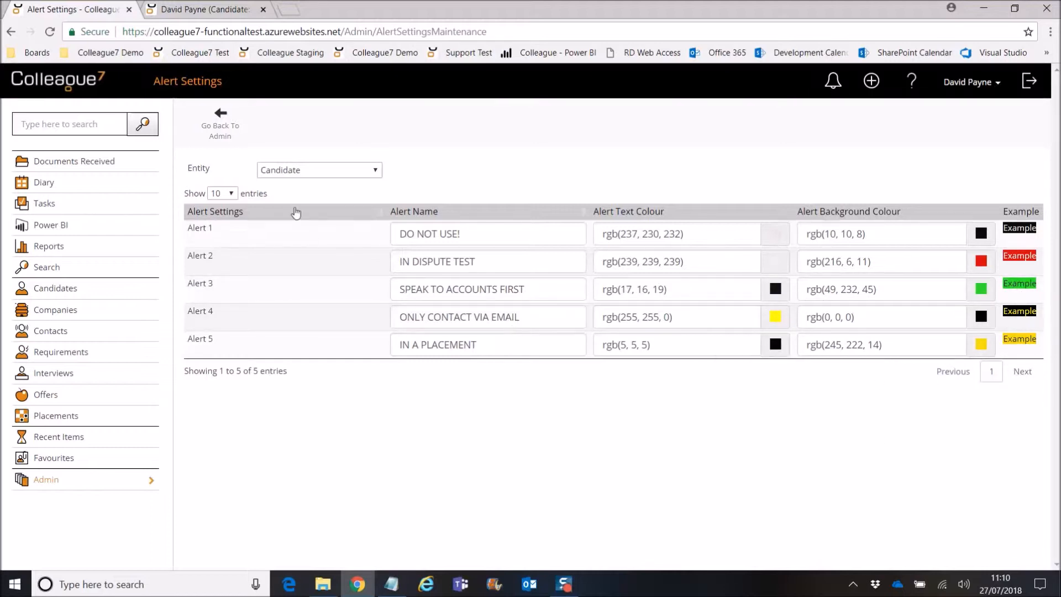
Step: Examine the ADMIN user group's permissions for alert settings, alert text editing and the candidate, company and contact alert levels
left_click(230, 131)
left_click(563, 148)
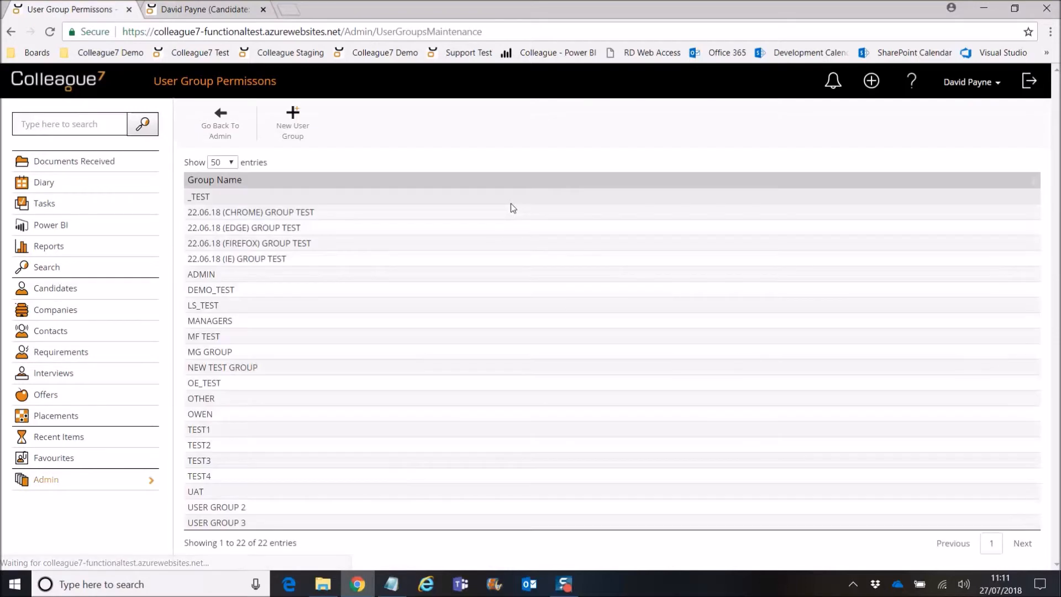
left_click(321, 280)
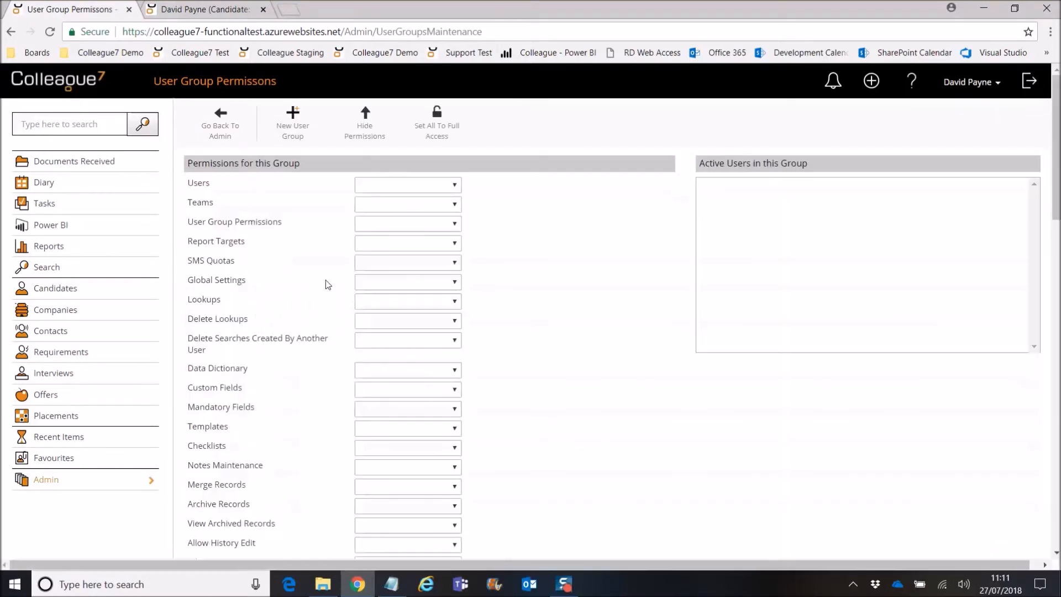
scroll(280, 299, "down", 2)
scroll(275, 311, "down", 13)
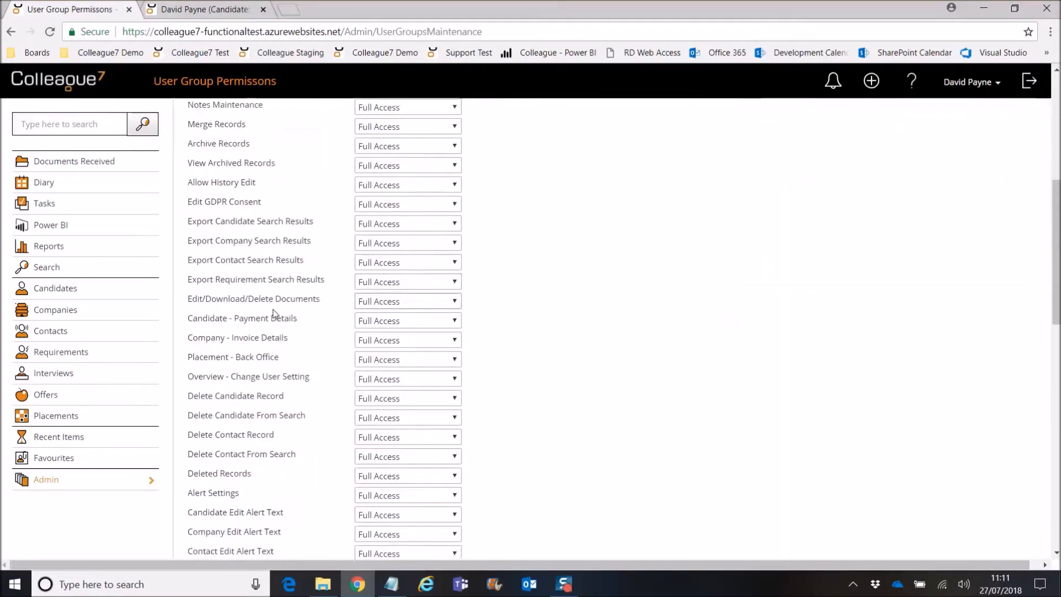
scroll(274, 311, "down", 1)
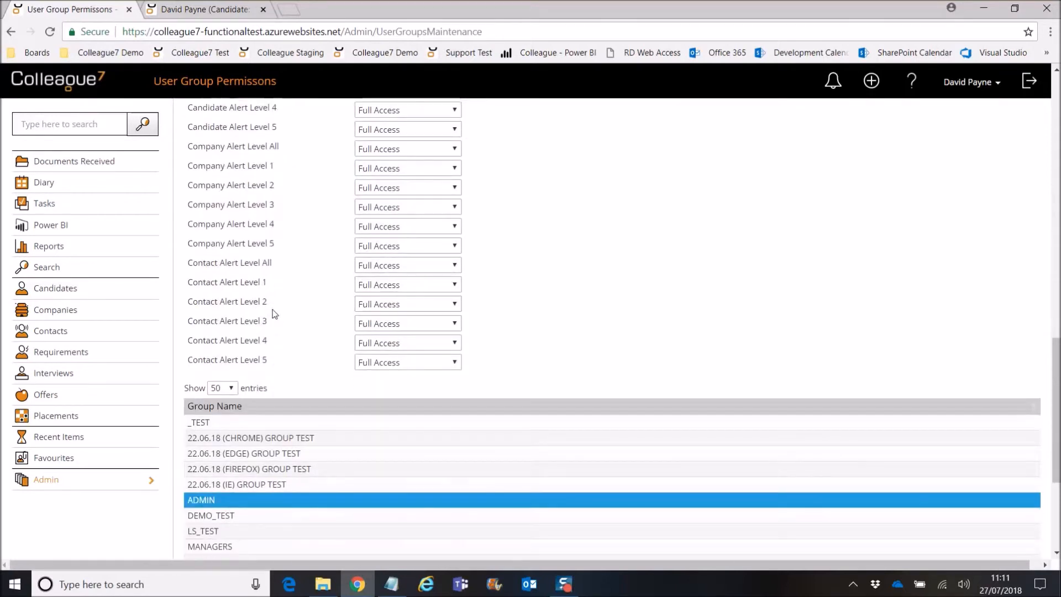
scroll(273, 310, "up", 3)
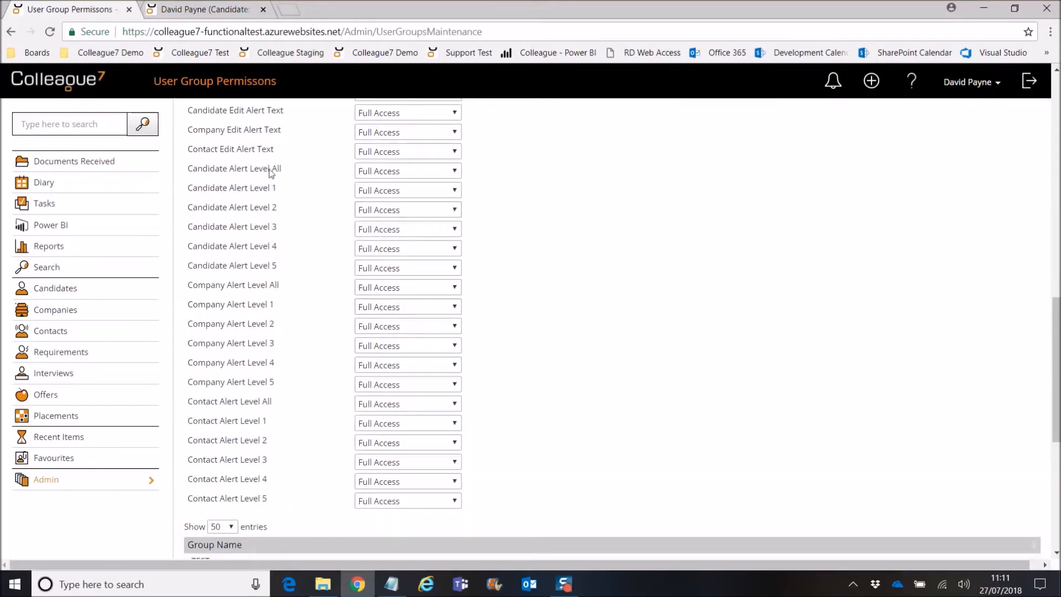
left_click_drag(1056, 327, 1057, 327)
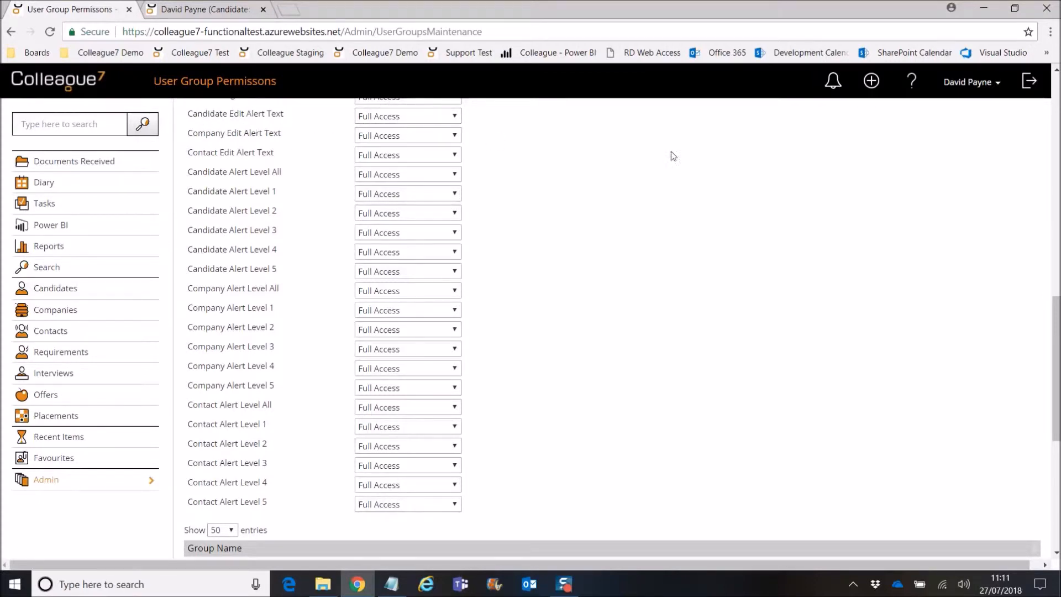
scroll(879, 147, "up", 1)
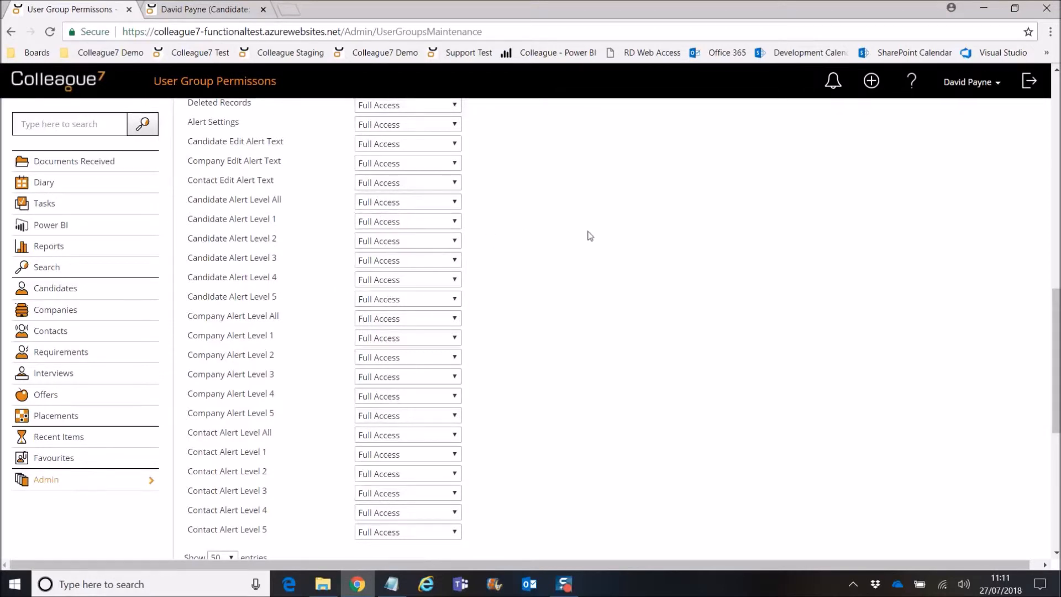
left_click_drag(1056, 370, 859, 211)
left_click(224, 132)
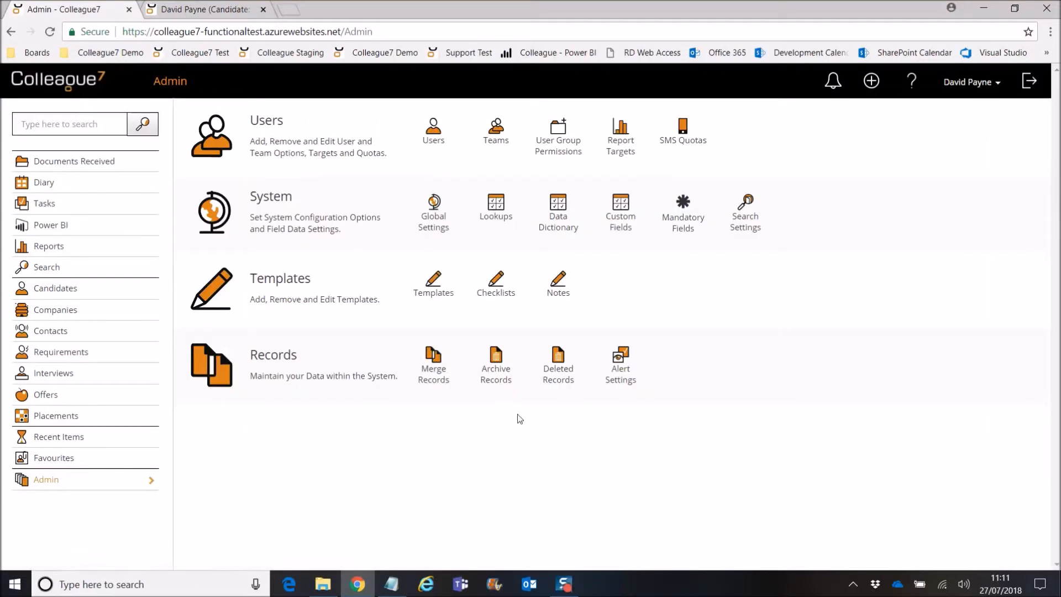
Step: Return to the candidate record and check which alert levels can be assigned to it
left_click(199, 9)
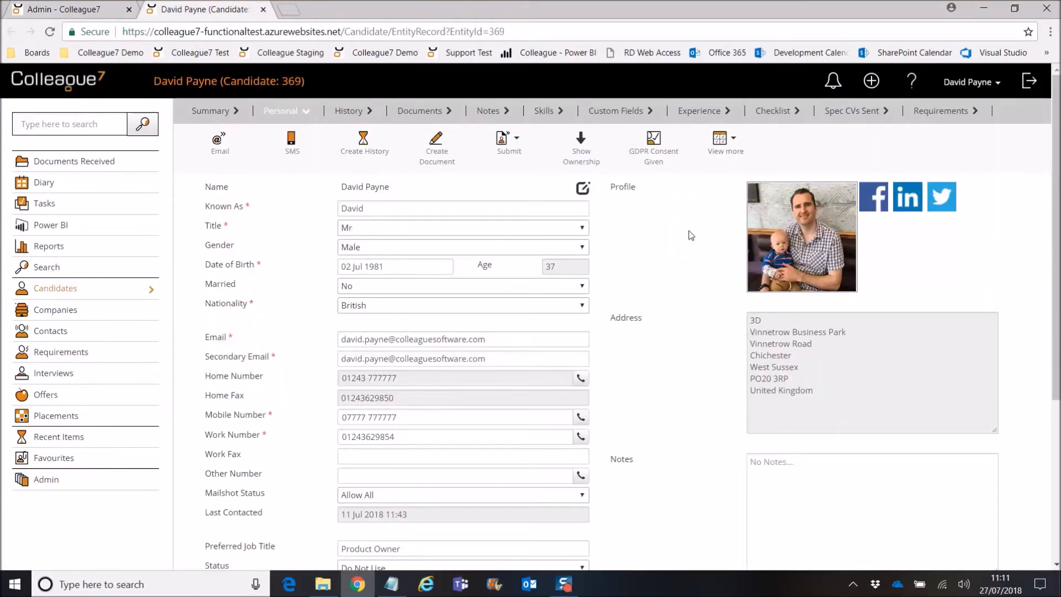
left_click(721, 143)
mouse_move(738, 183)
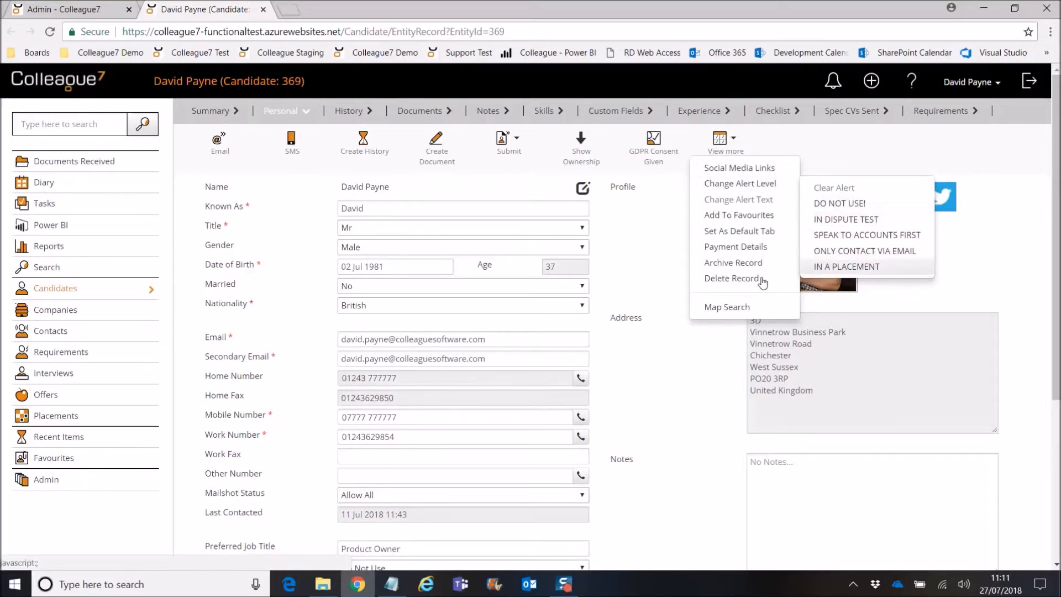
left_click(676, 267)
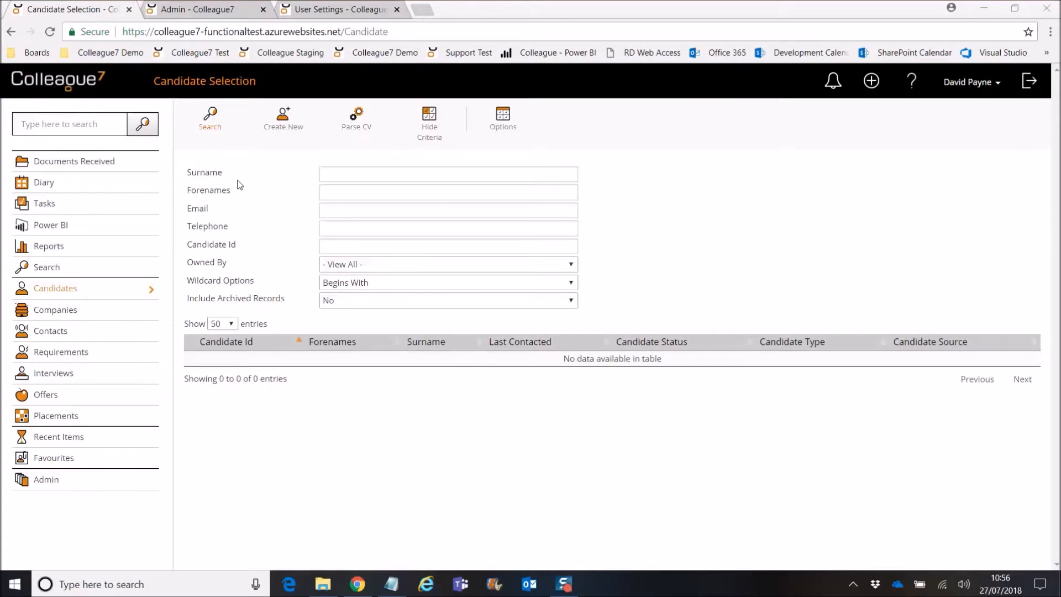
Step: Try to run a candidate search without any selection criteria
left_click(209, 125)
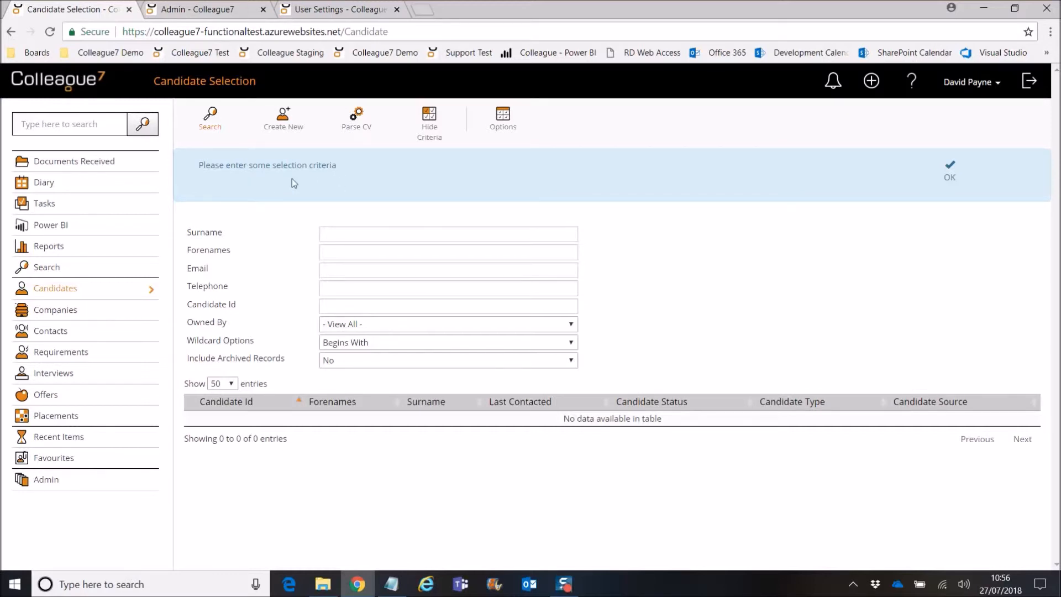
left_click(950, 180)
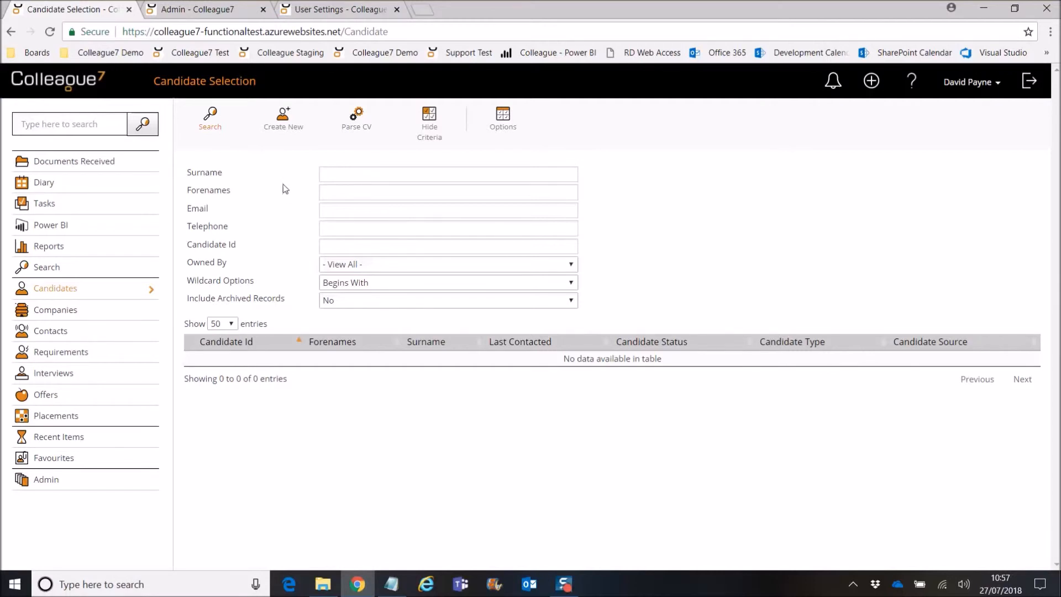
left_click(217, 125)
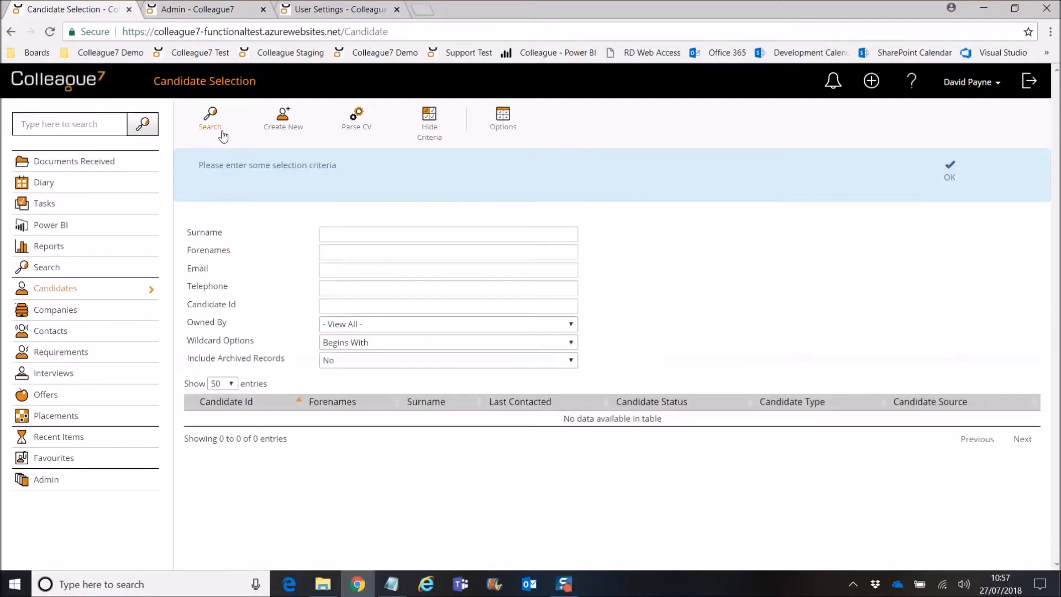
left_click(950, 176)
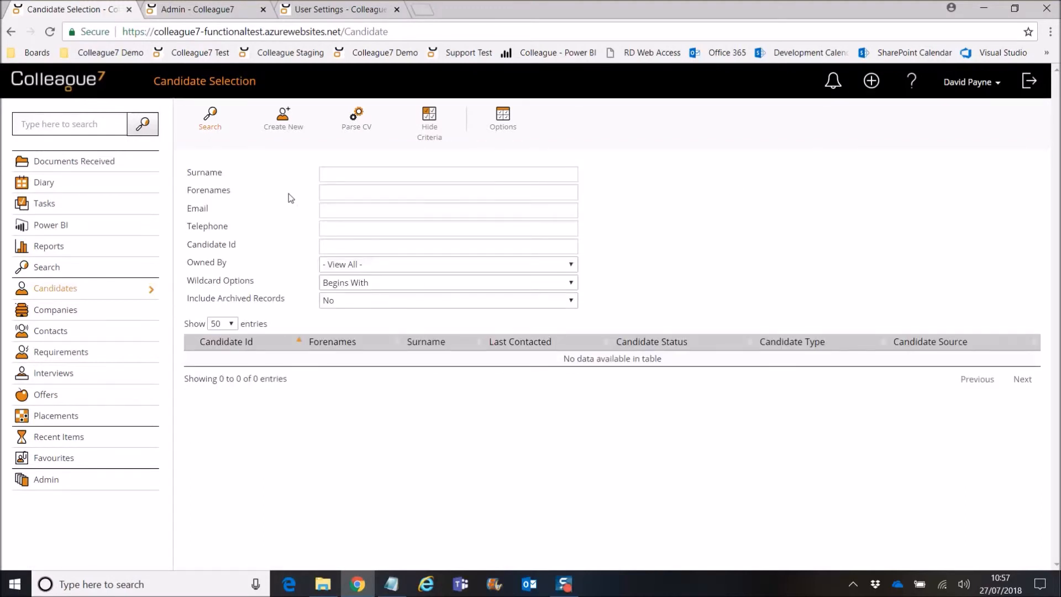
Step: Set "Allow blank selection screen search" to Yes in the System section of the Admin Global Settings
left_click(199, 9)
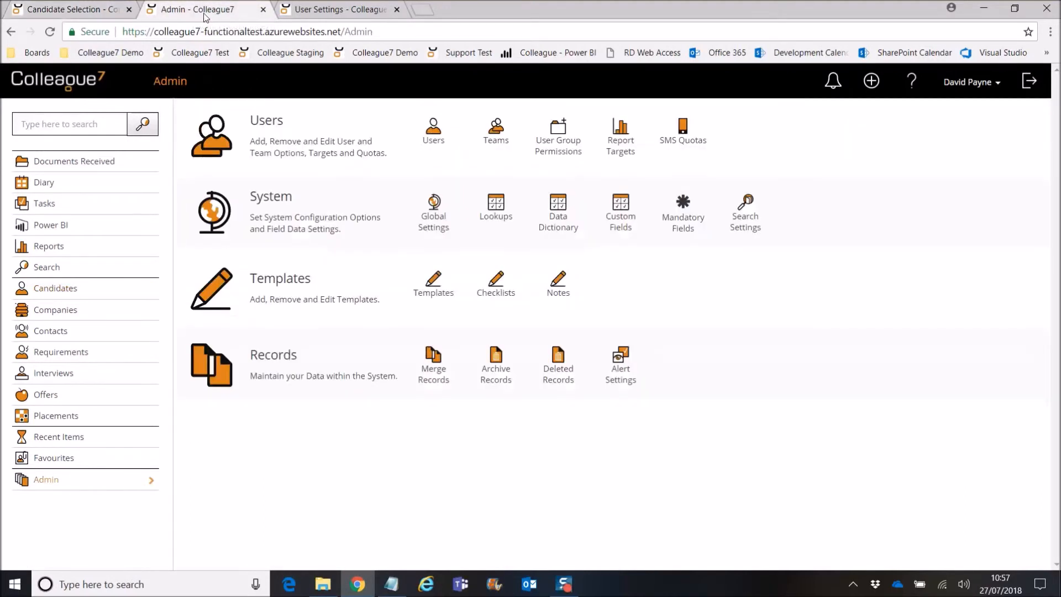
left_click(434, 222)
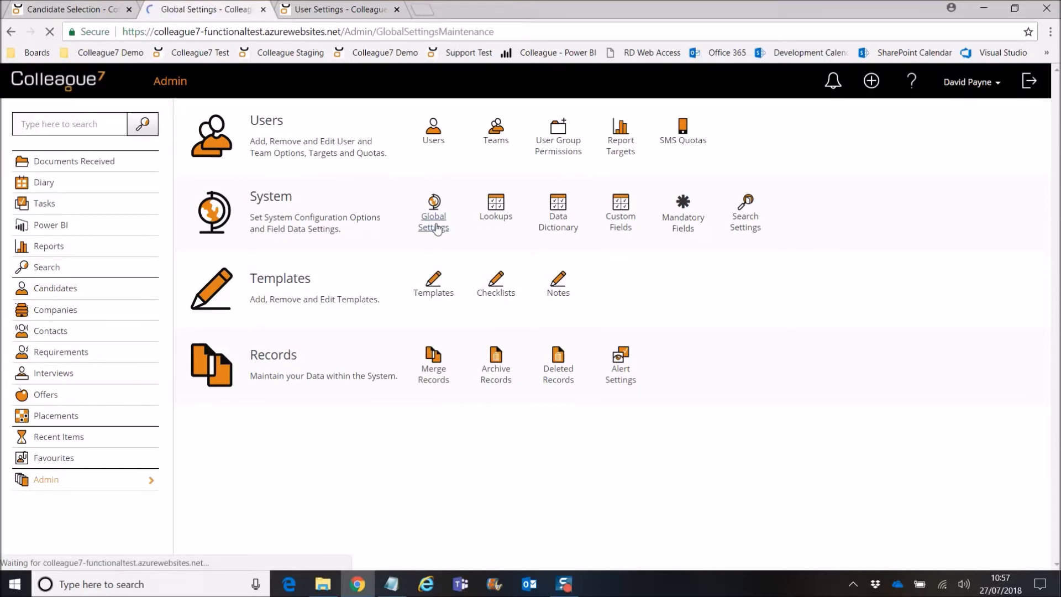
left_click(330, 172)
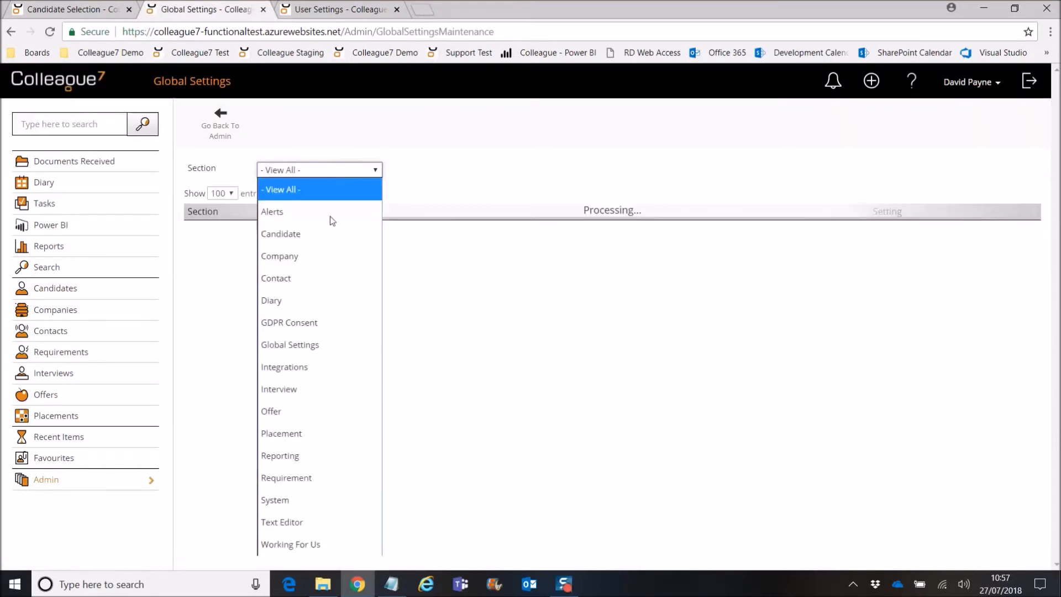
left_click(287, 502)
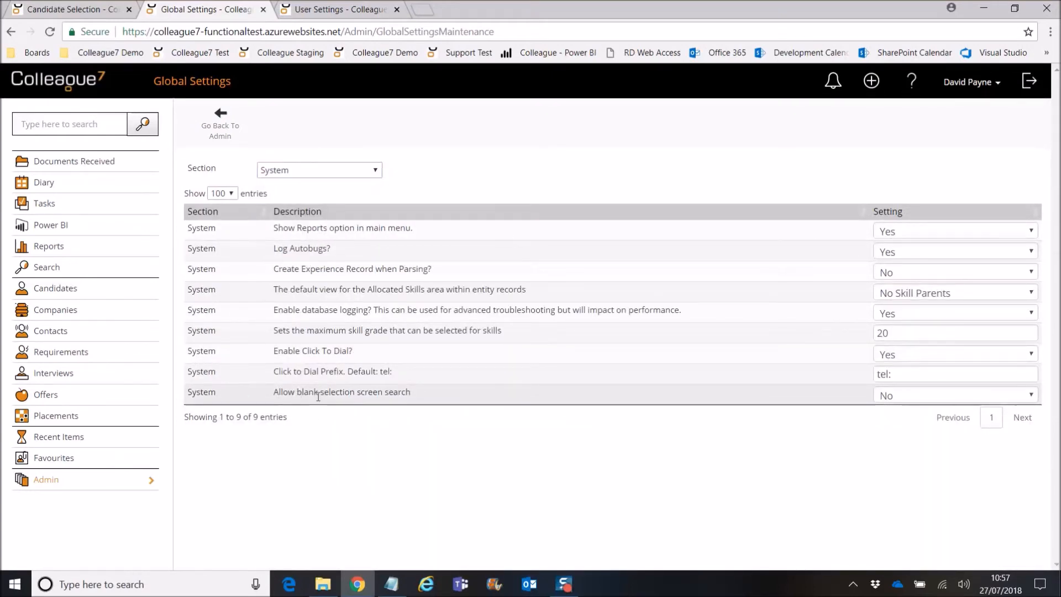
left_click(887, 396)
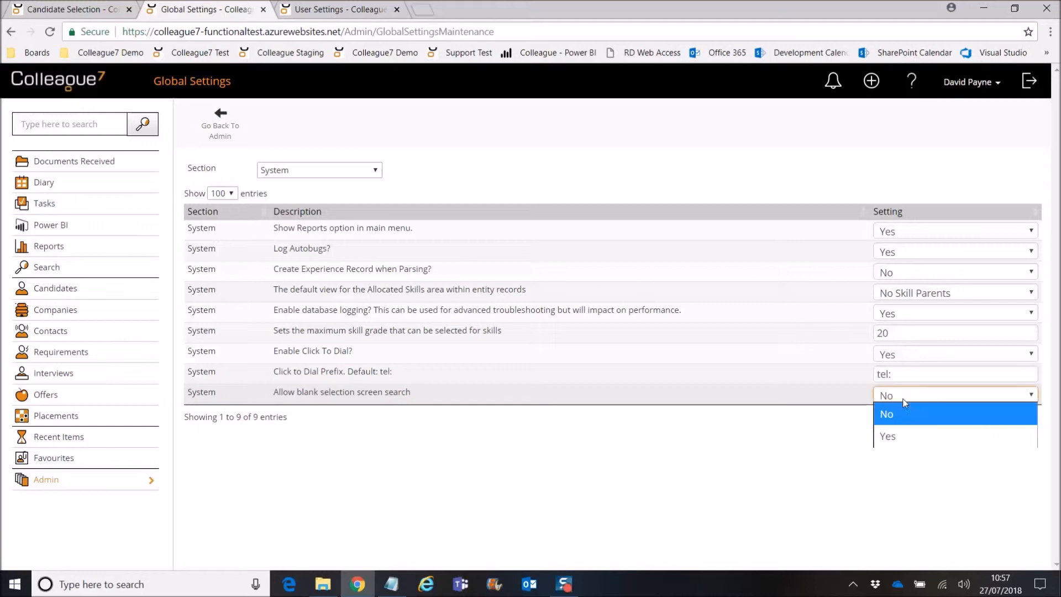
left_click(892, 435)
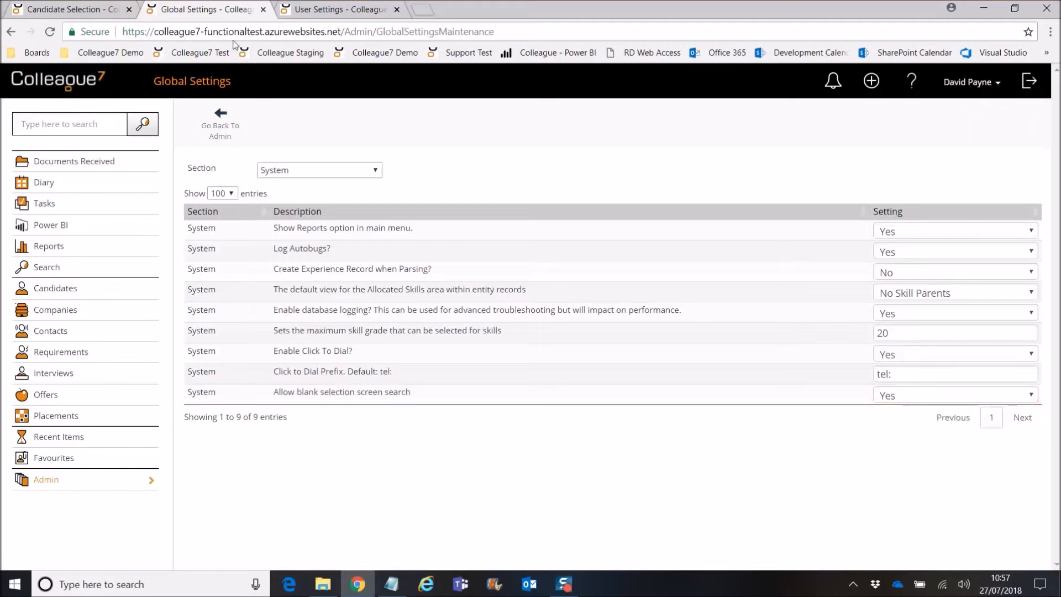
Step: Filter the User Settings to the System section to check the user-level "Allow blank selection screen search" setting
left_click(325, 9)
left_click(969, 83)
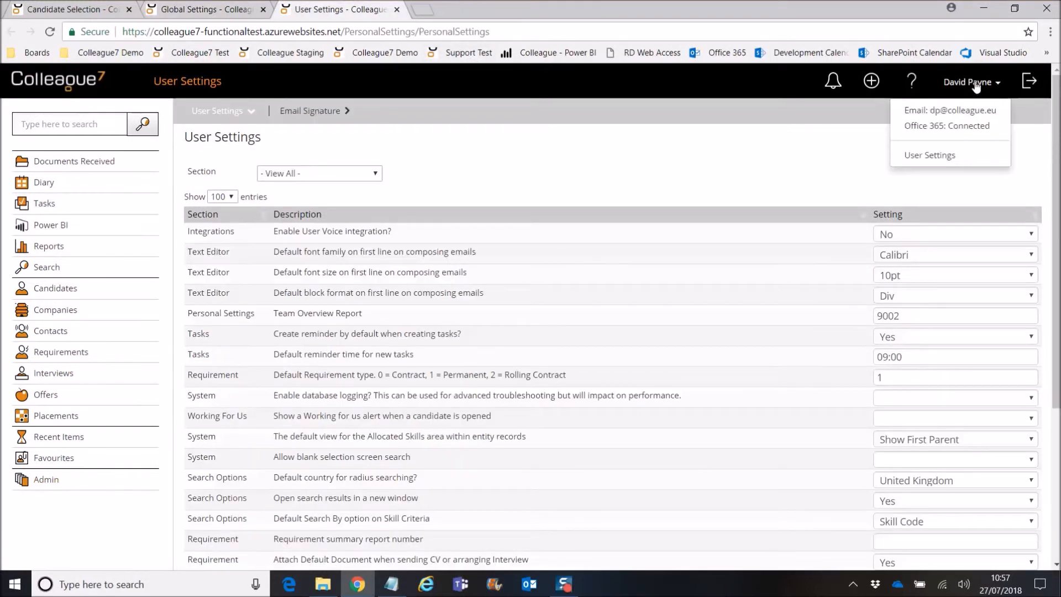
left_click(931, 156)
left_click(310, 178)
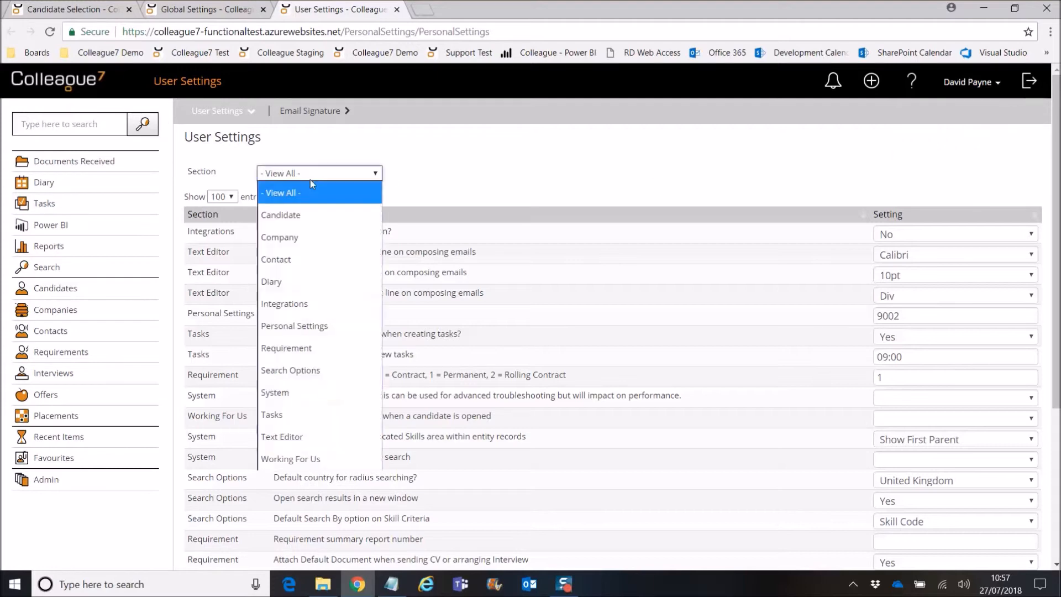
left_click(300, 390)
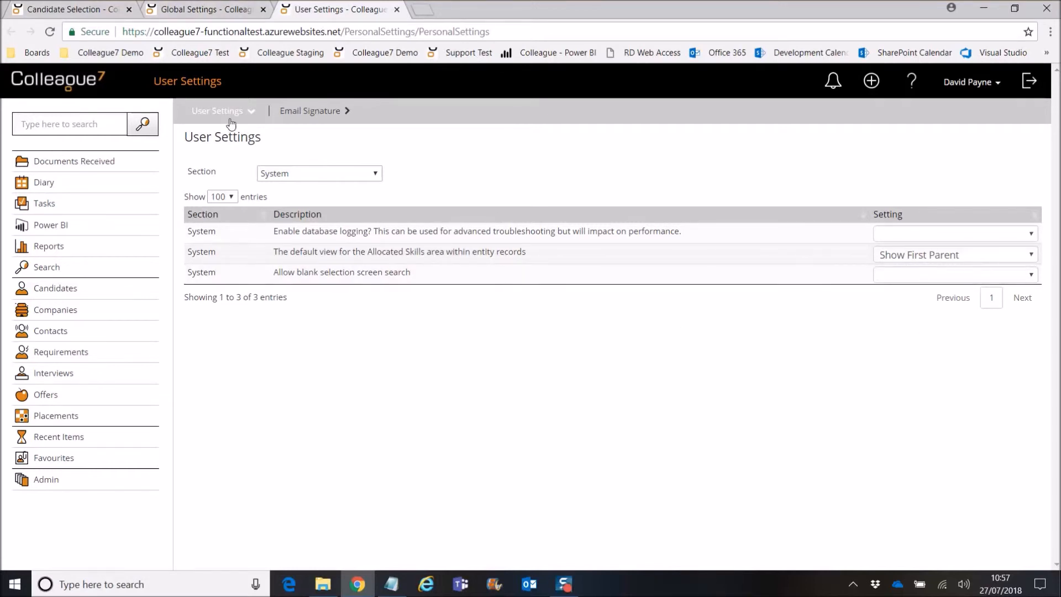
Step: Reload the Candidate Selection screen, run a search without any criteria and agree to return all records
left_click(57, 9)
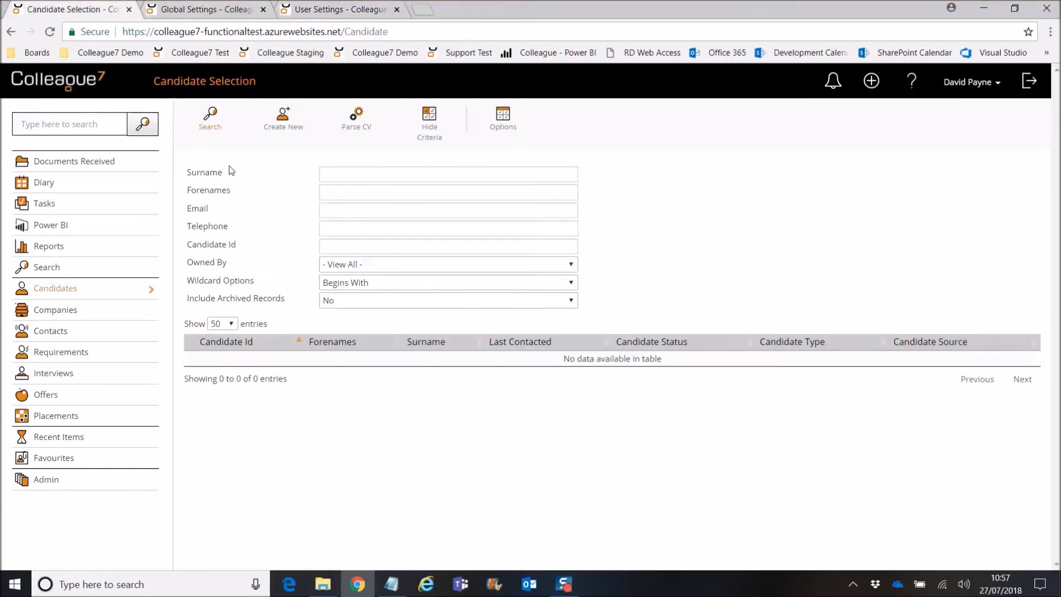
left_click(193, 7)
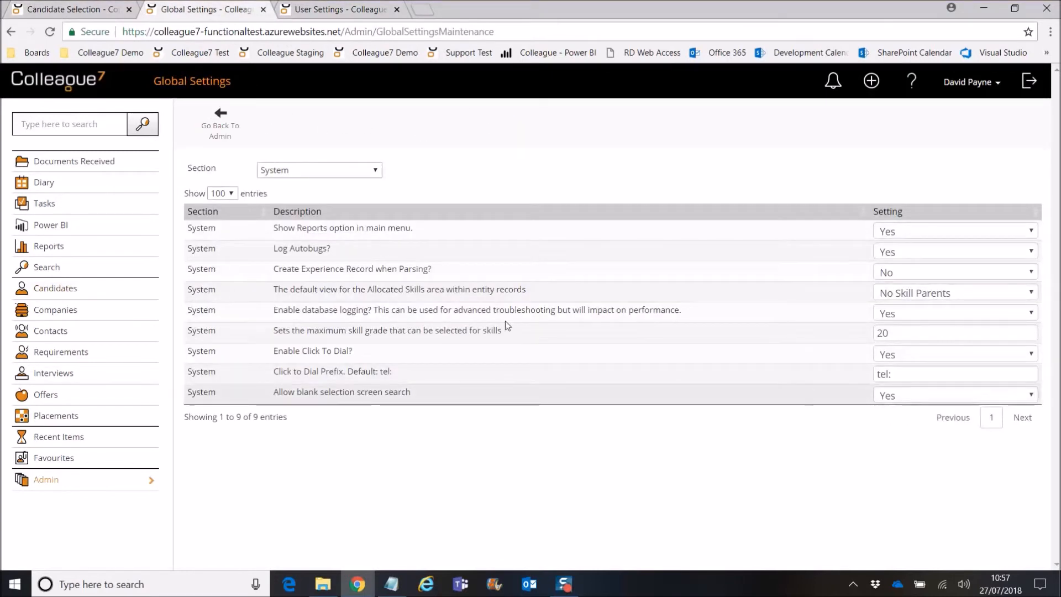
left_click(57, 9)
left_click(49, 31)
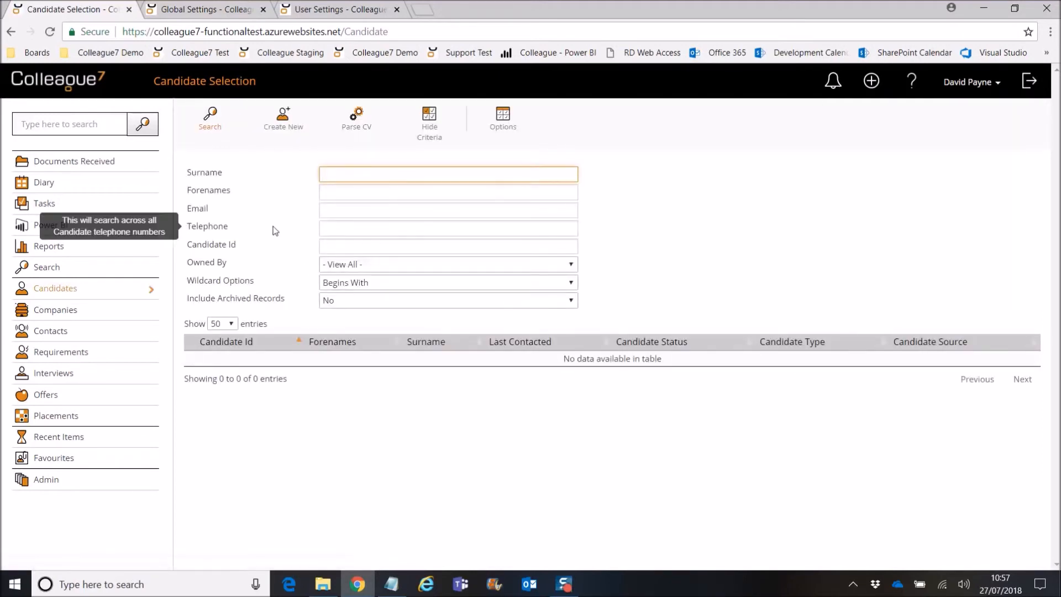
left_click(210, 129)
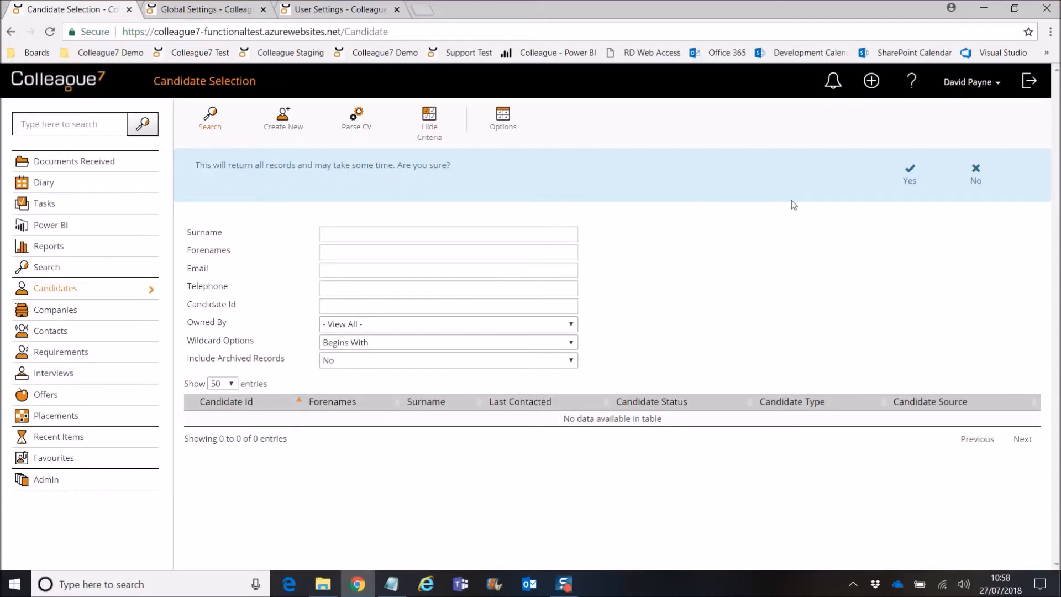
left_click(912, 185)
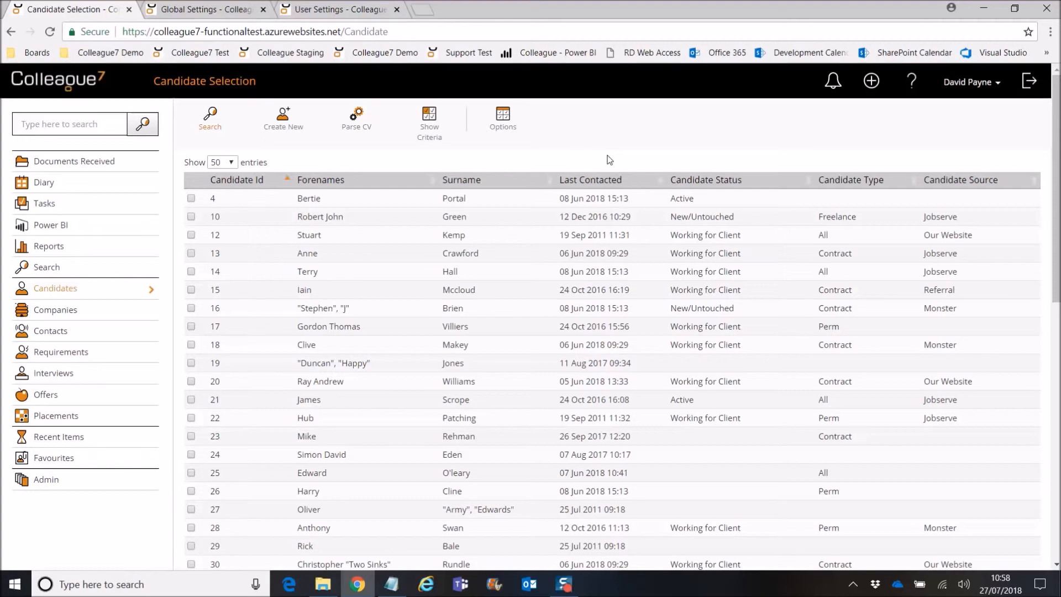
scroll(536, 271, "down", 1)
scroll(520, 210, "up", 1)
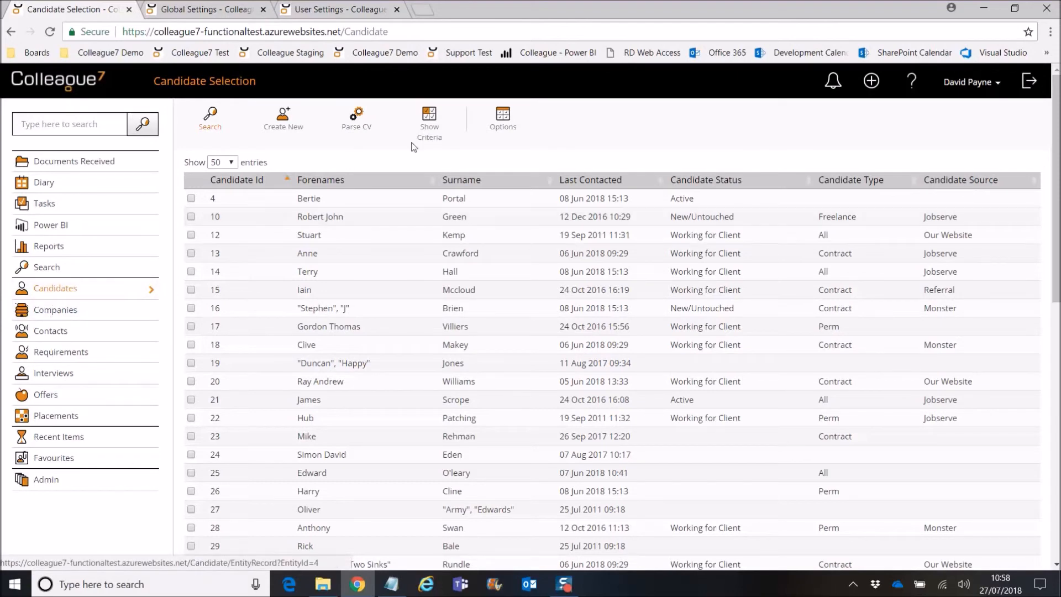
Step: On the Requirement Selection screen, set Status and Worked By to View All, run the search and decline returning all records
left_click(56, 358)
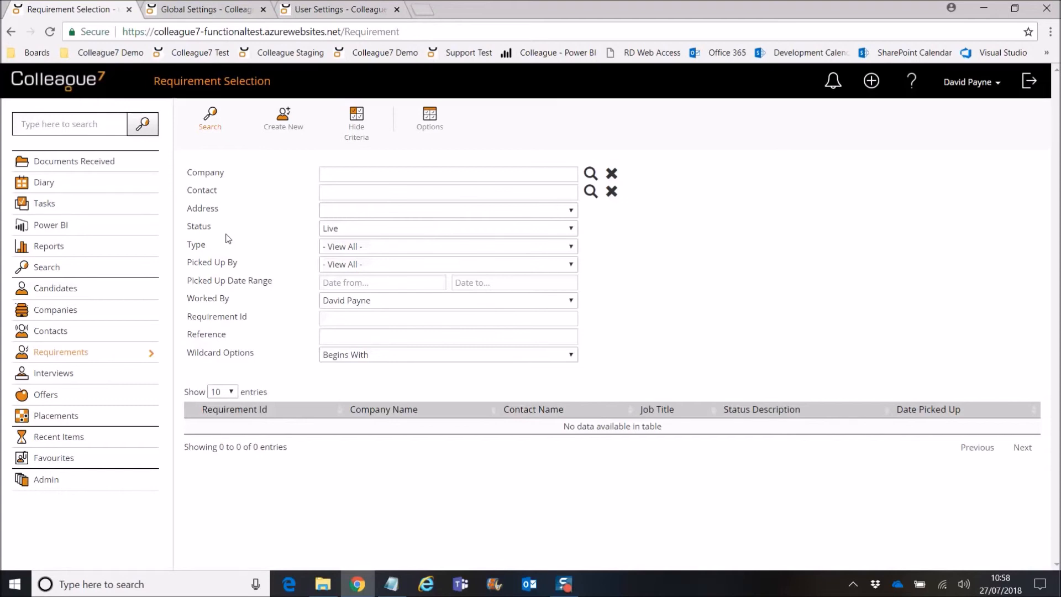
left_click(353, 227)
left_click(343, 243)
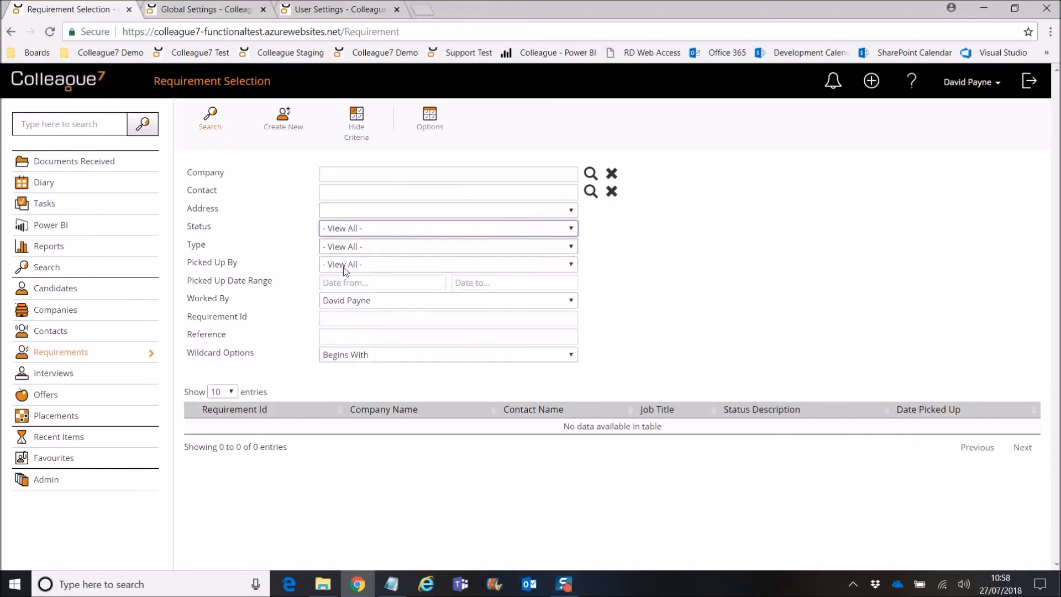
left_click(350, 303)
scroll(448, 116, "up", 5)
left_click(387, 11)
left_click(209, 123)
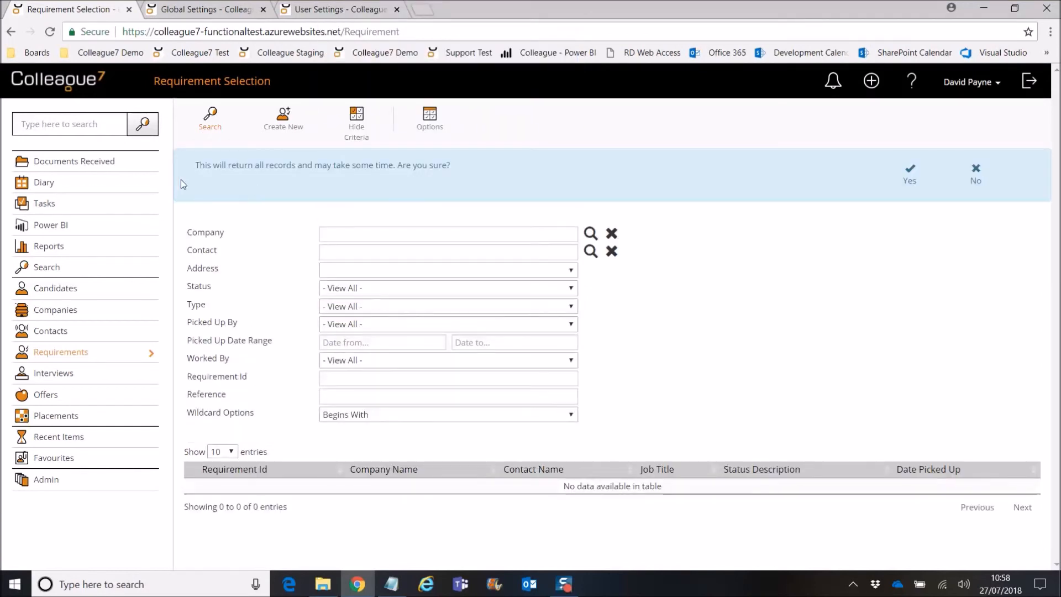
left_click(976, 181)
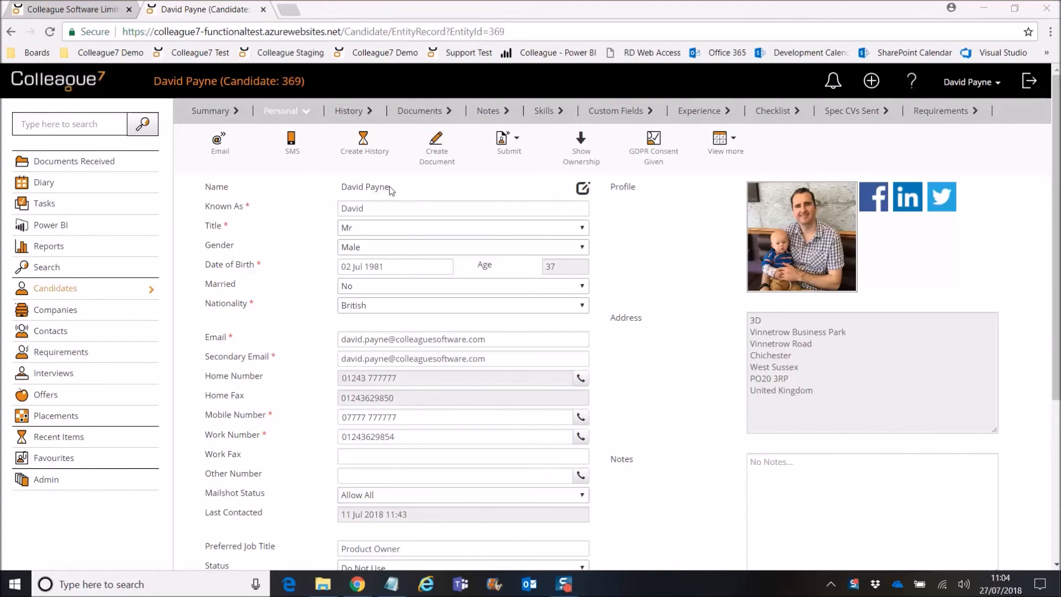
Step: Examine the candidate's name in the Personal details and in the record's page title
left_click_drag(389, 187, 317, 190)
left_click(314, 190)
left_click_drag(152, 79, 314, 79)
left_click(314, 80)
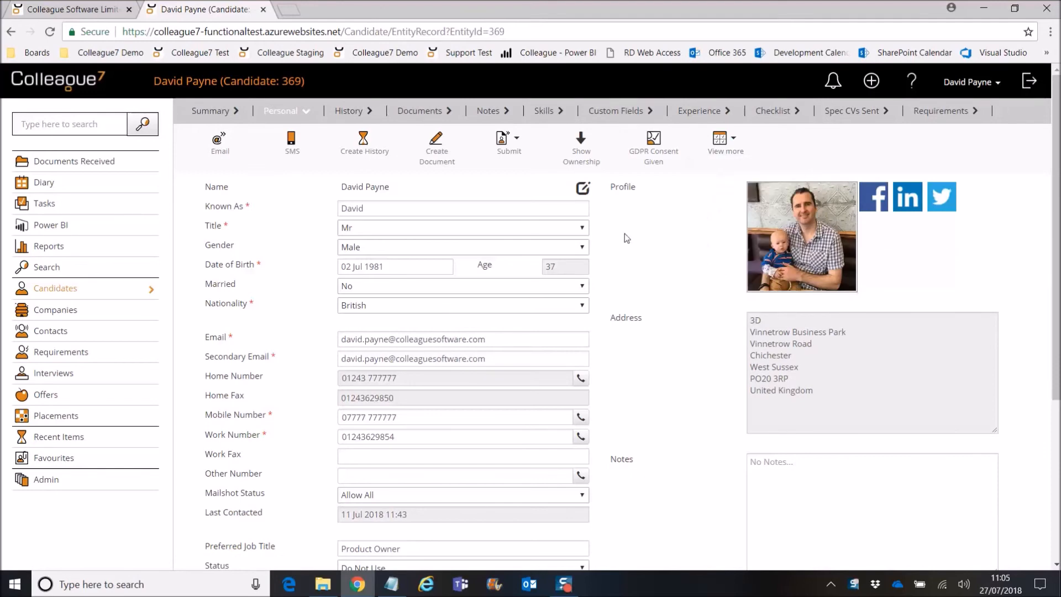
Step: Open the candidate's name for editing, cancel without changes, and view the Colleague Software Limited company record
left_click(575, 190)
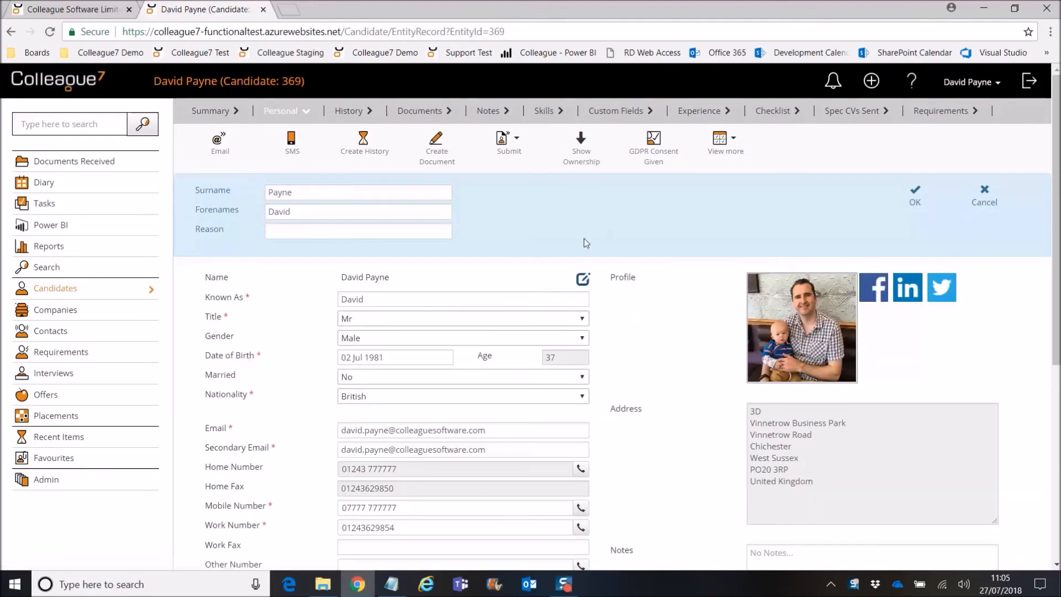
left_click(978, 207)
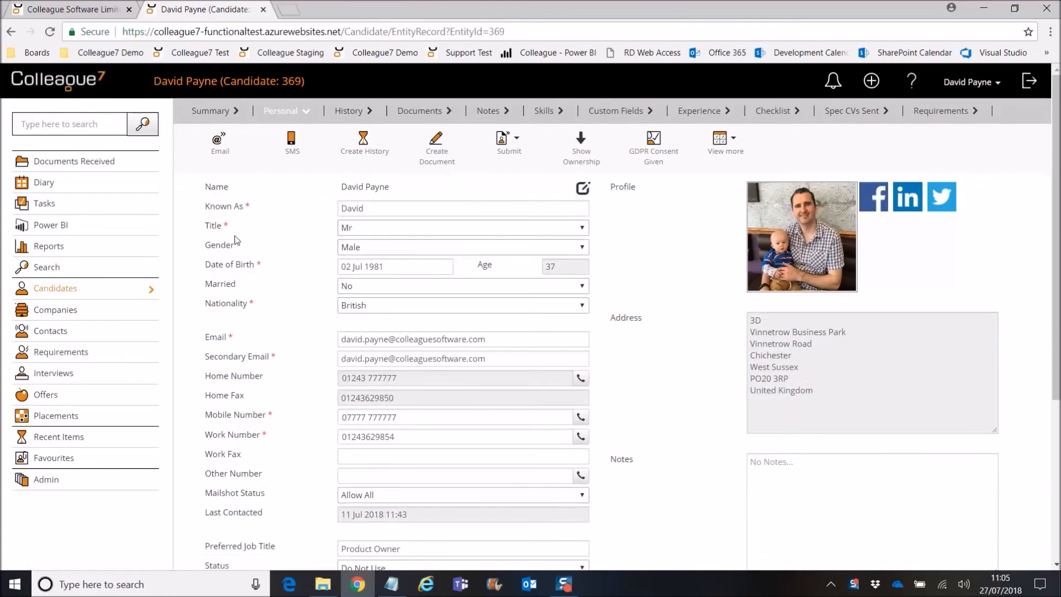
left_click(63, 10)
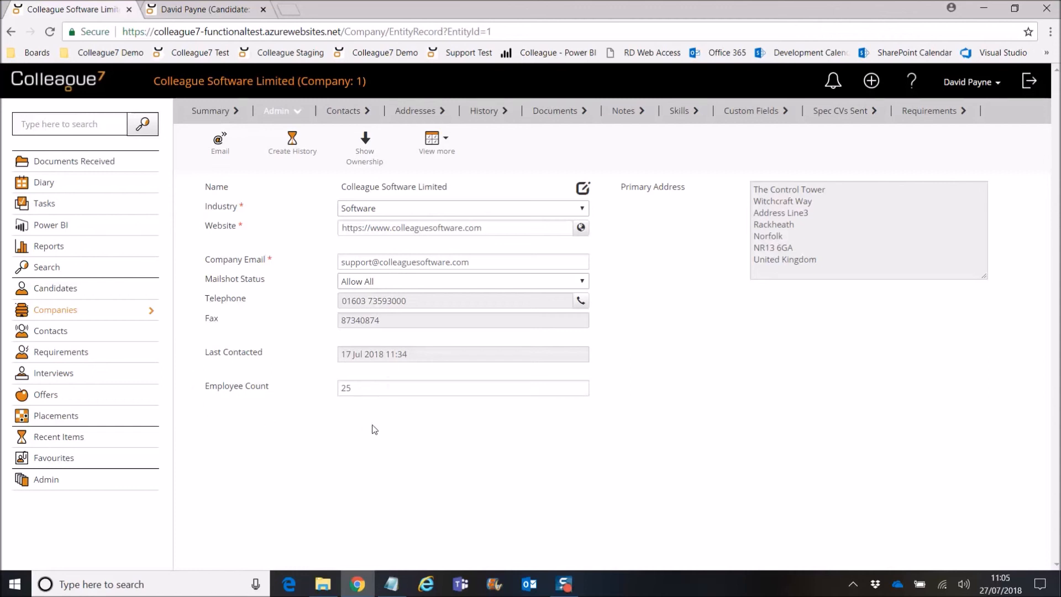
Step: Start parsing a candidate CV and choose the Word document ending in "_C_V" from the CVs downloads folder
left_click(871, 82)
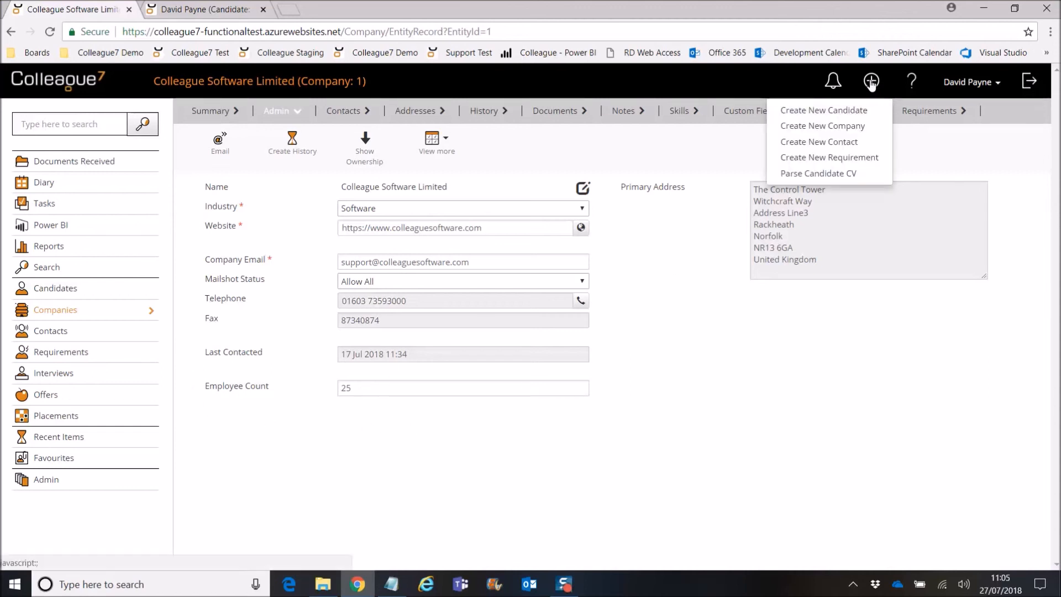
left_click(828, 177)
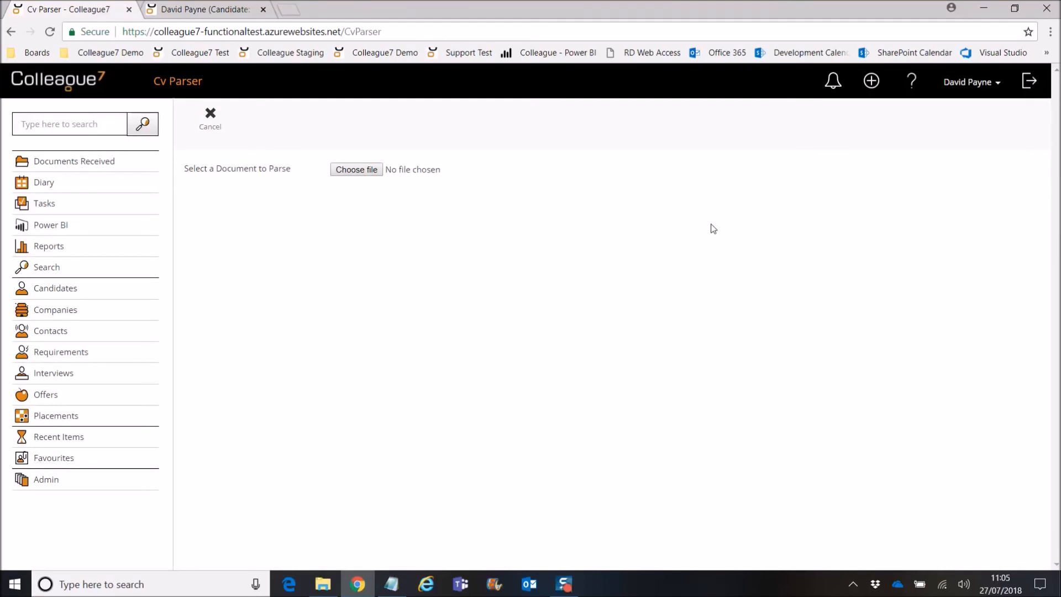
left_click(870, 83)
mouse_move(872, 84)
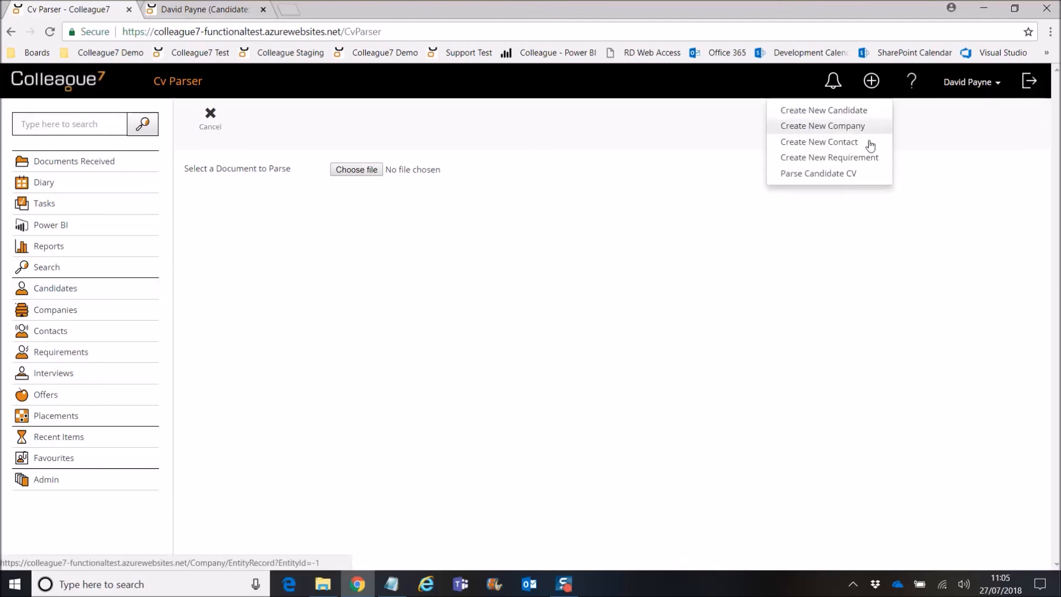
left_click(818, 174)
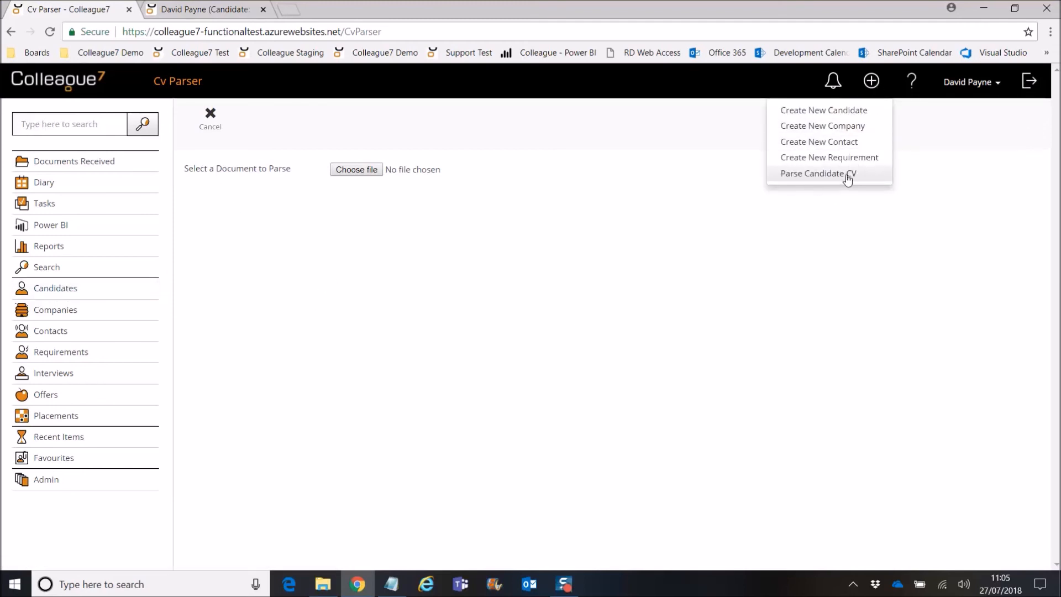
left_click(353, 172)
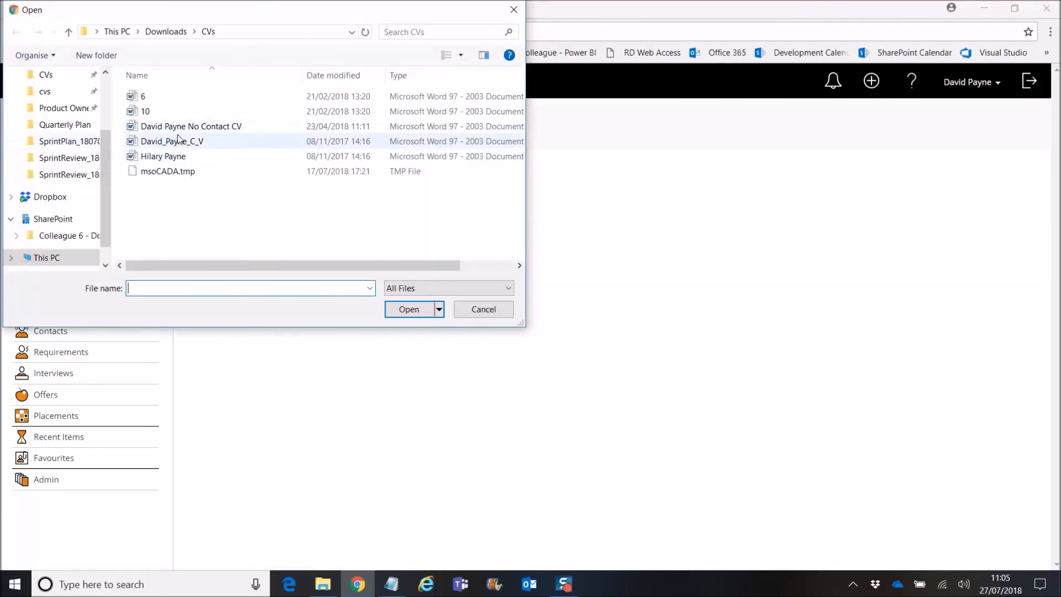
left_click(178, 140)
left_click(420, 310)
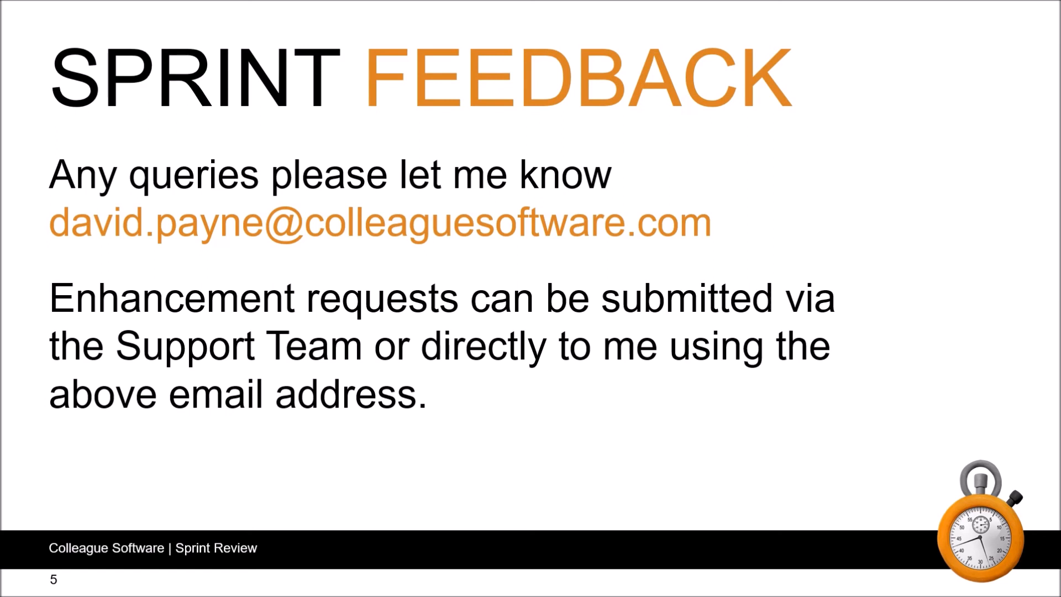
key("Right")
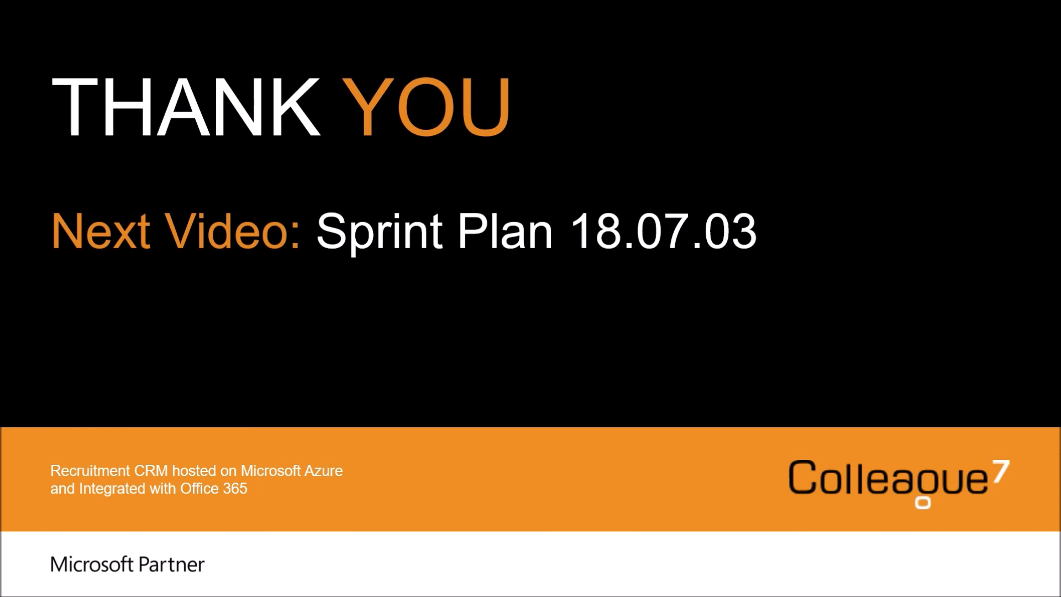